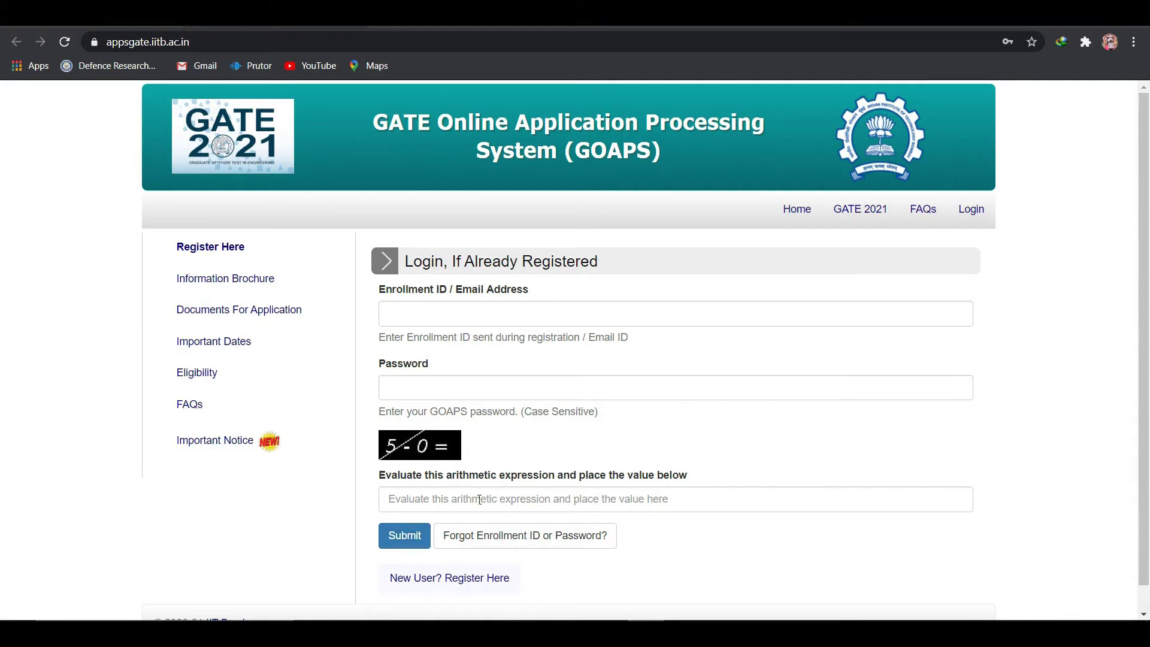
- Start a new-candidate registration, enter the candidate's first name and surname, and request name confirmation
left_click(405, 577)
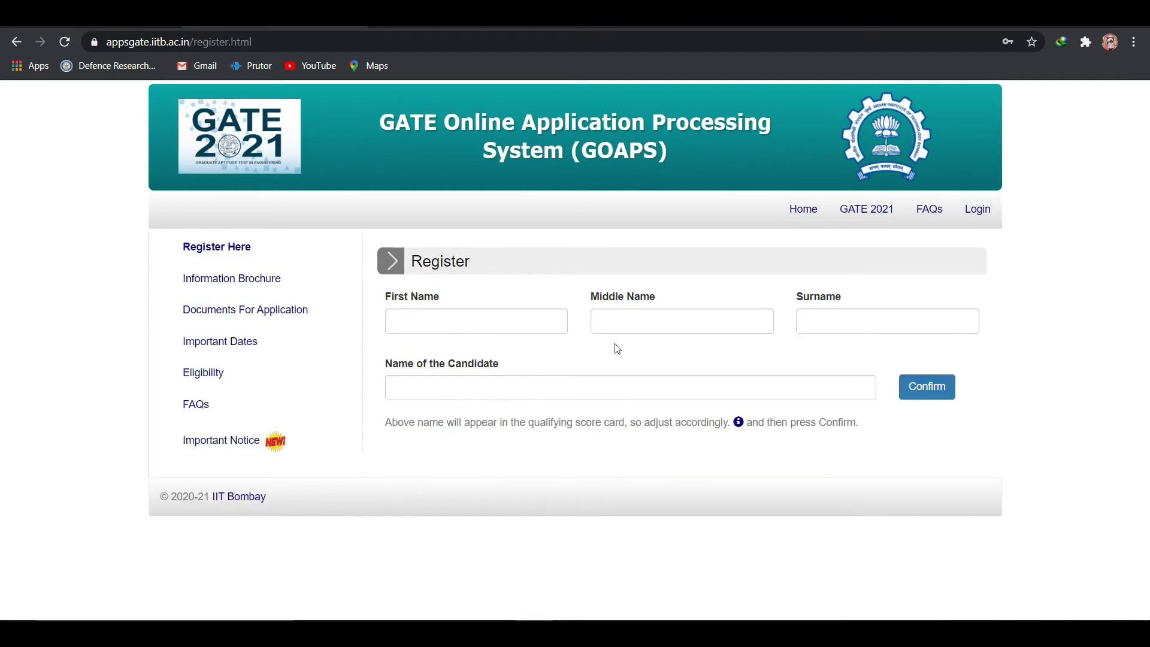
left_click(411, 334)
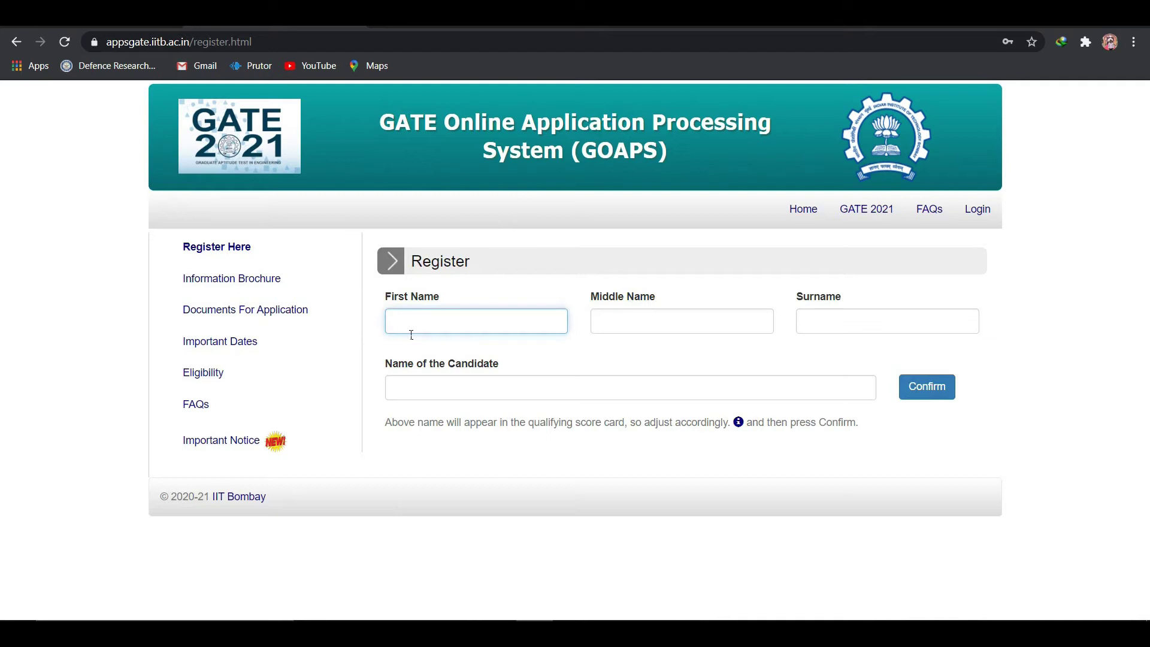
type("sh")
key("BackSpace")
key("BackSpace")
left_click(674, 327)
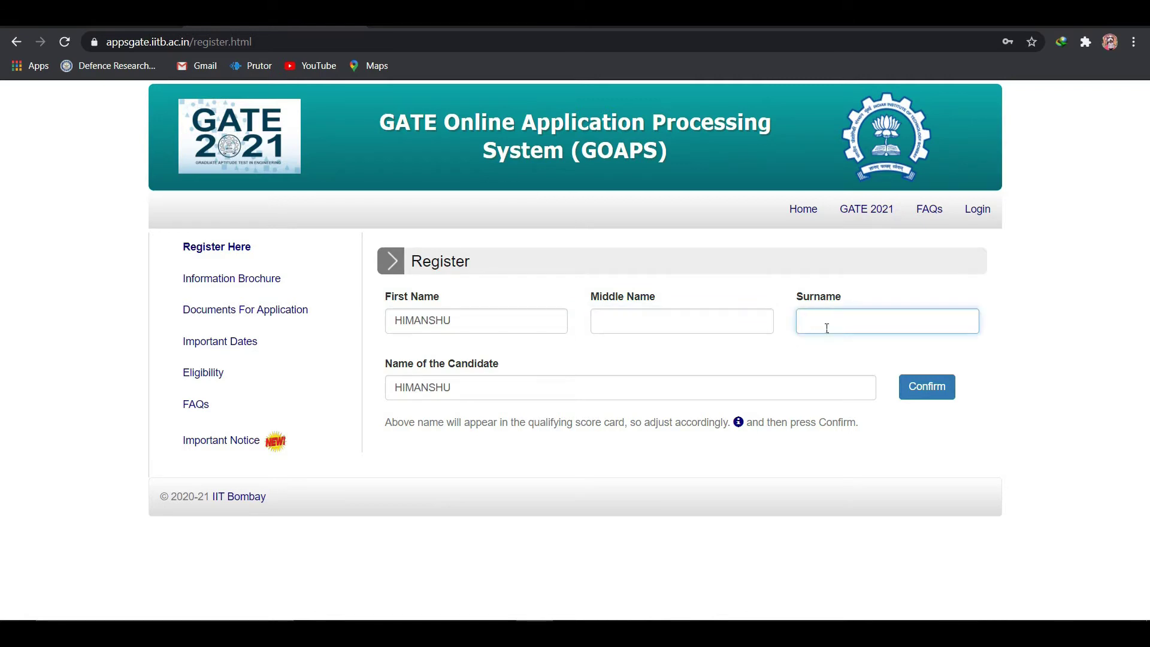
left_click(939, 390)
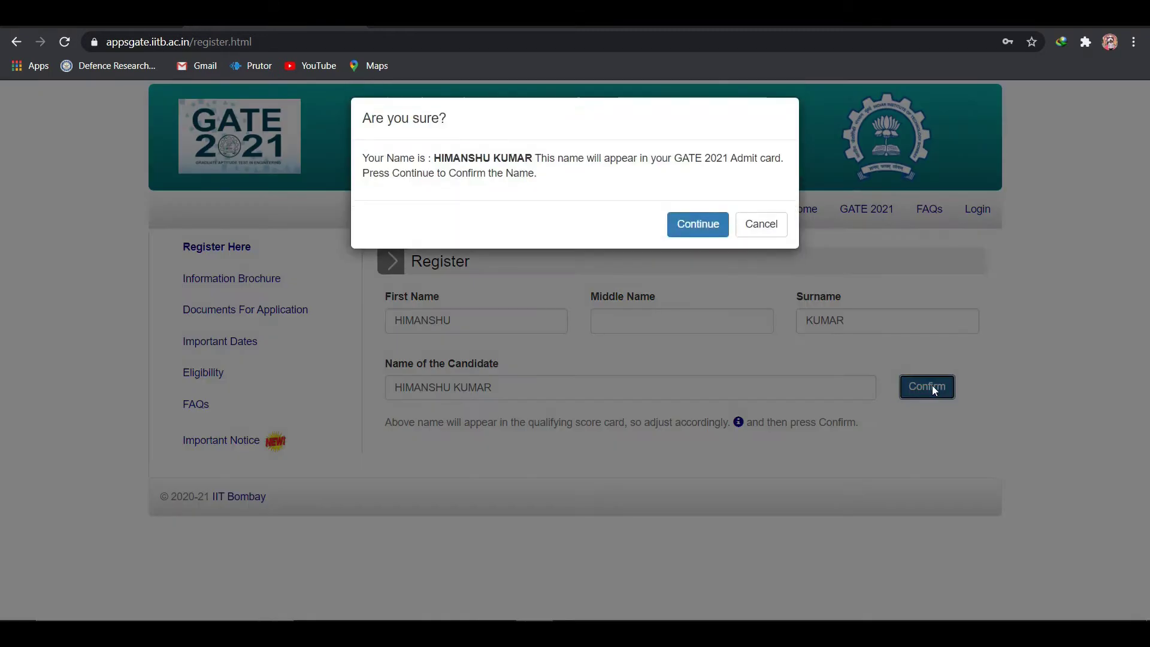
- Accept the candidate name and enter the candidate's e-mail address in both e-mail fields
left_click(698, 223)
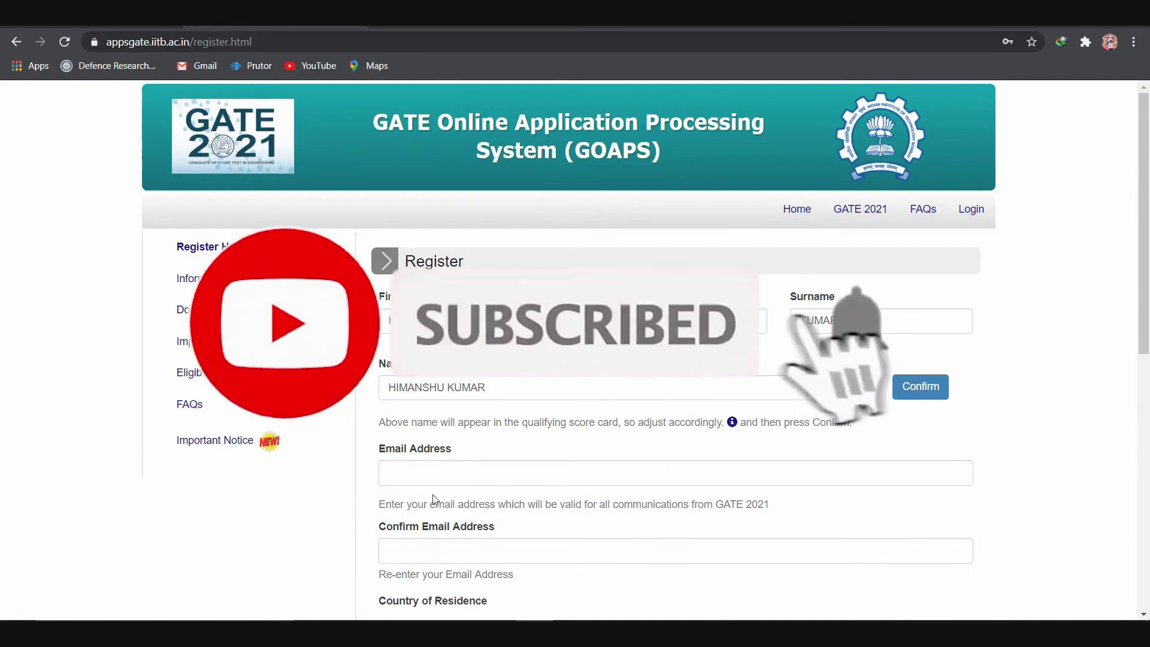
left_click(434, 473)
scroll(434, 473, "down", 1)
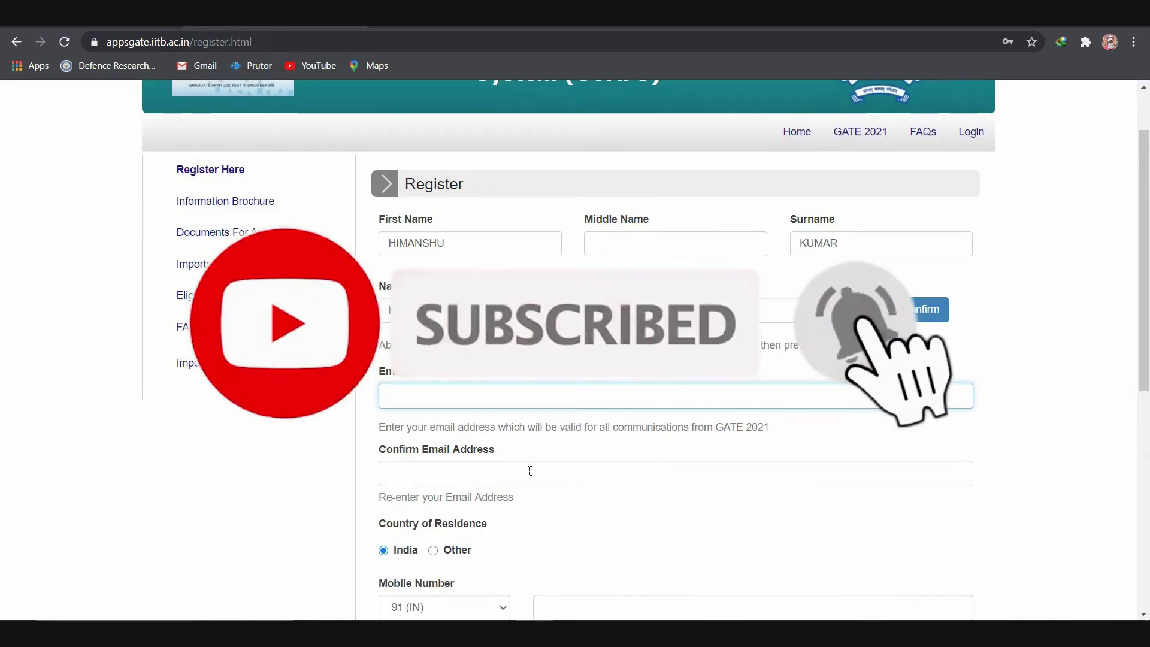
left_click(417, 482)
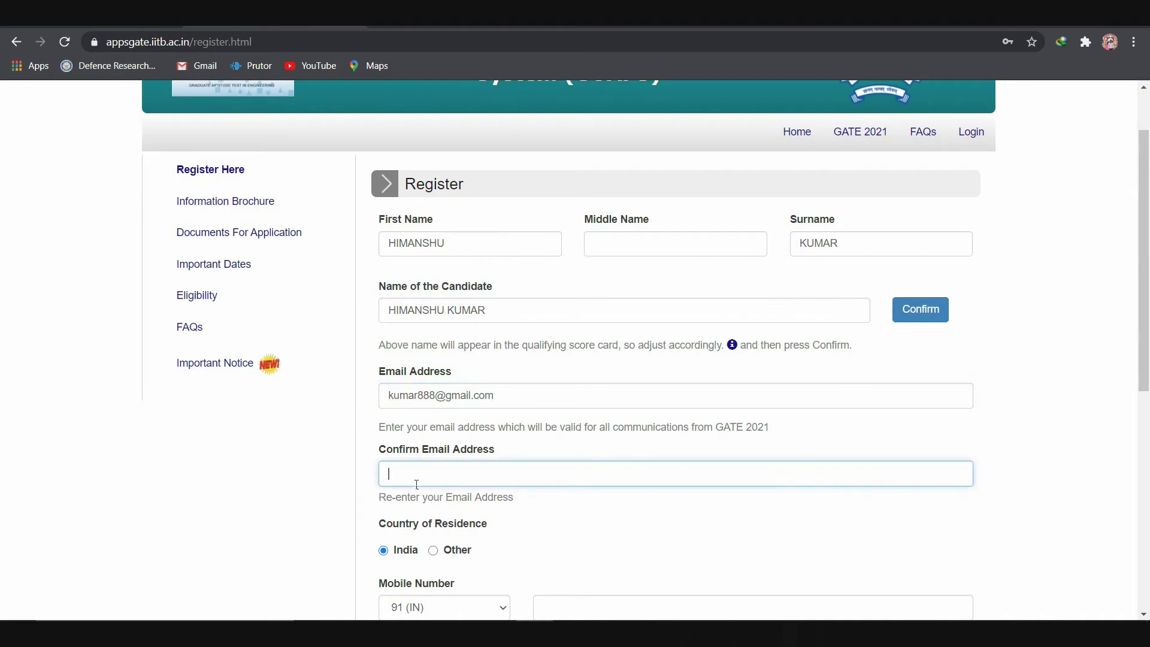
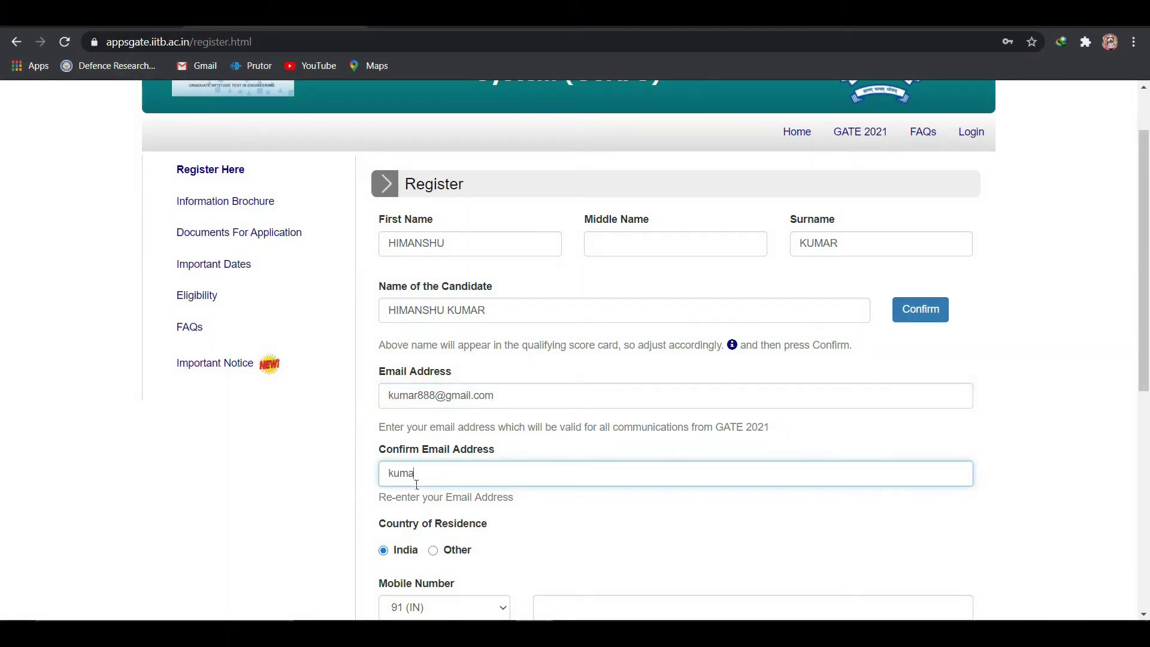
scroll(443, 429, "down", 2)
scroll(443, 429, "down", 1)
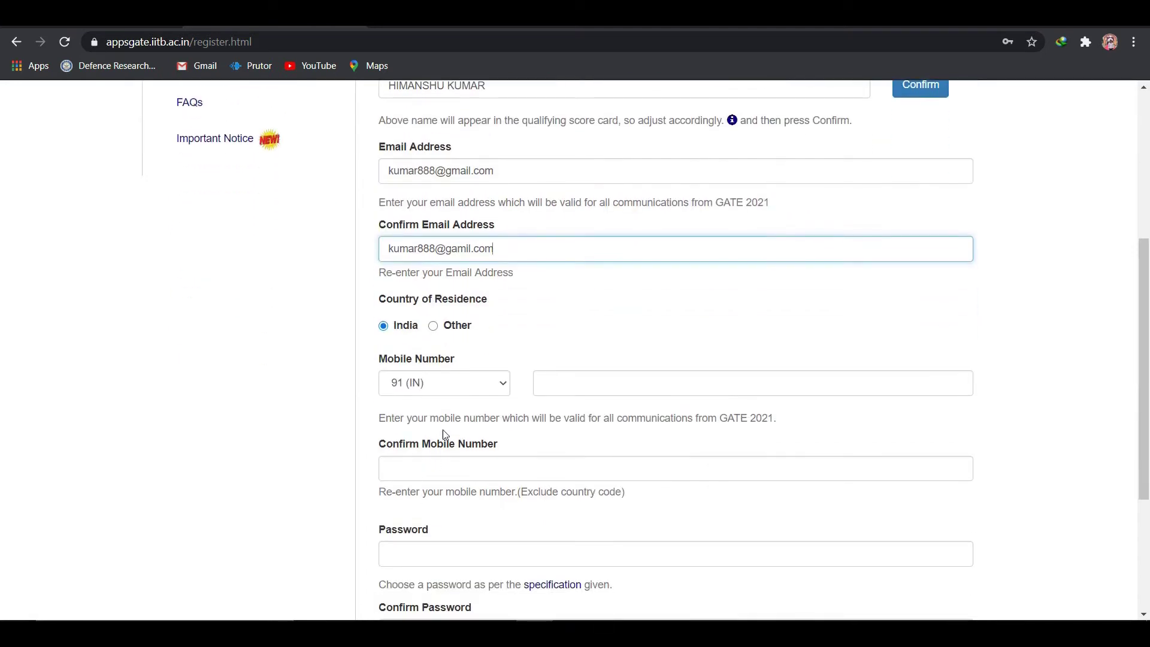
- Enter the candidate's mobile number and its confirmation
left_click(575, 392)
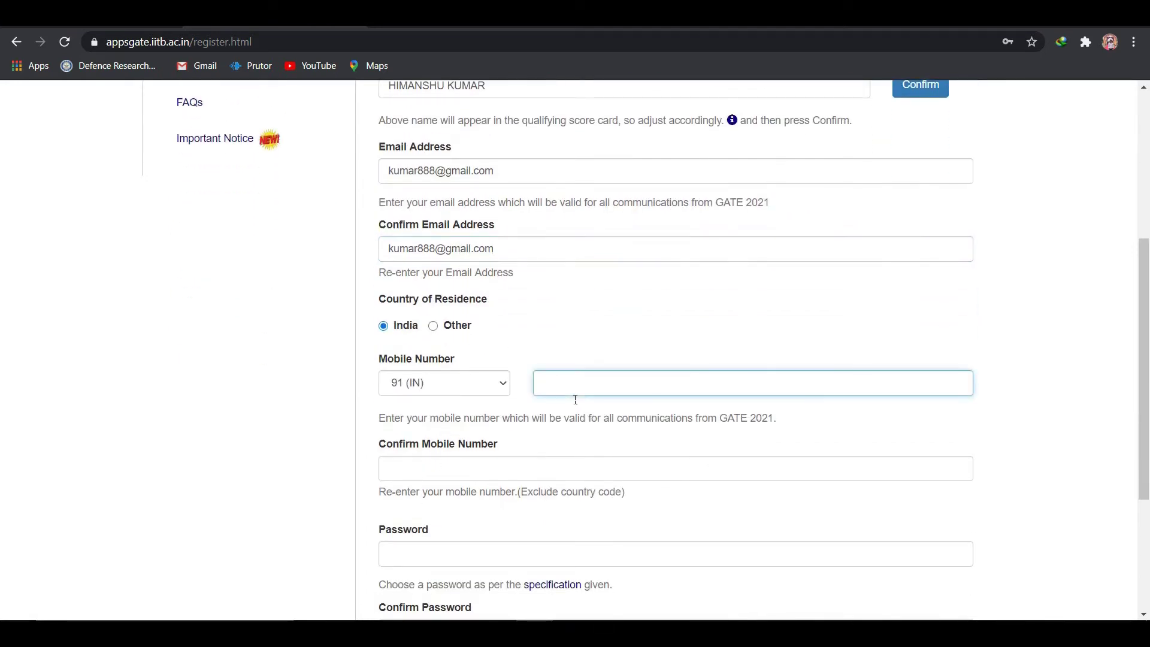
left_click(413, 473)
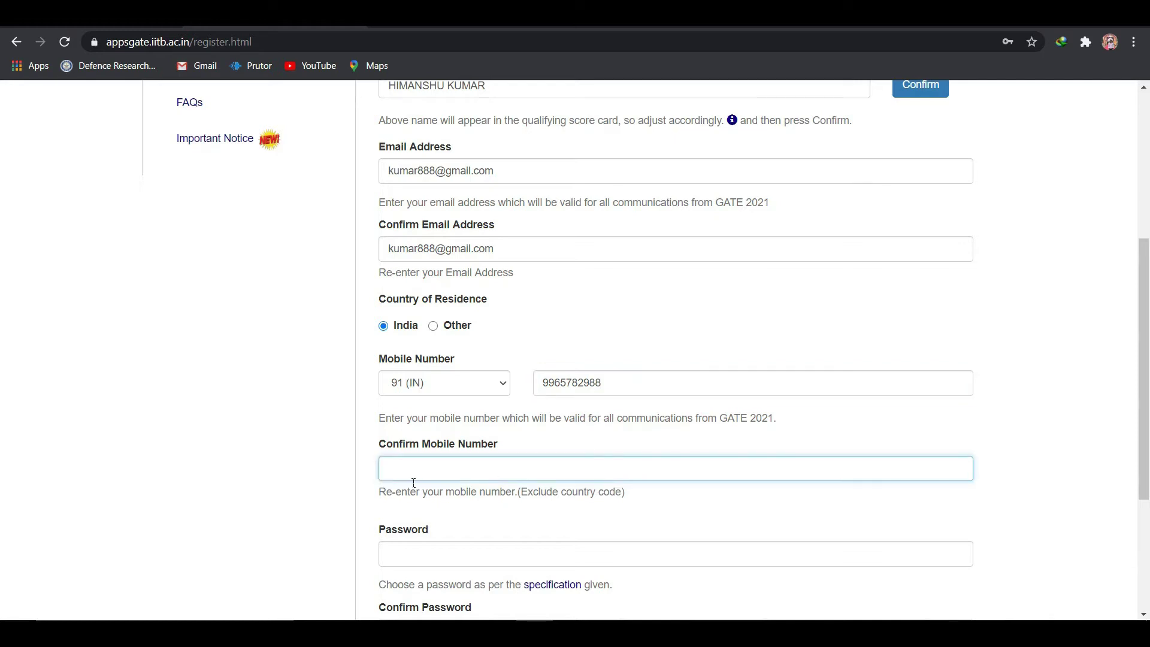
- Enter the account password twice, answer the arithmetic check with 4, and submit the registration
key("Tab")
scroll(305, 403, "down", 2)
type("password")
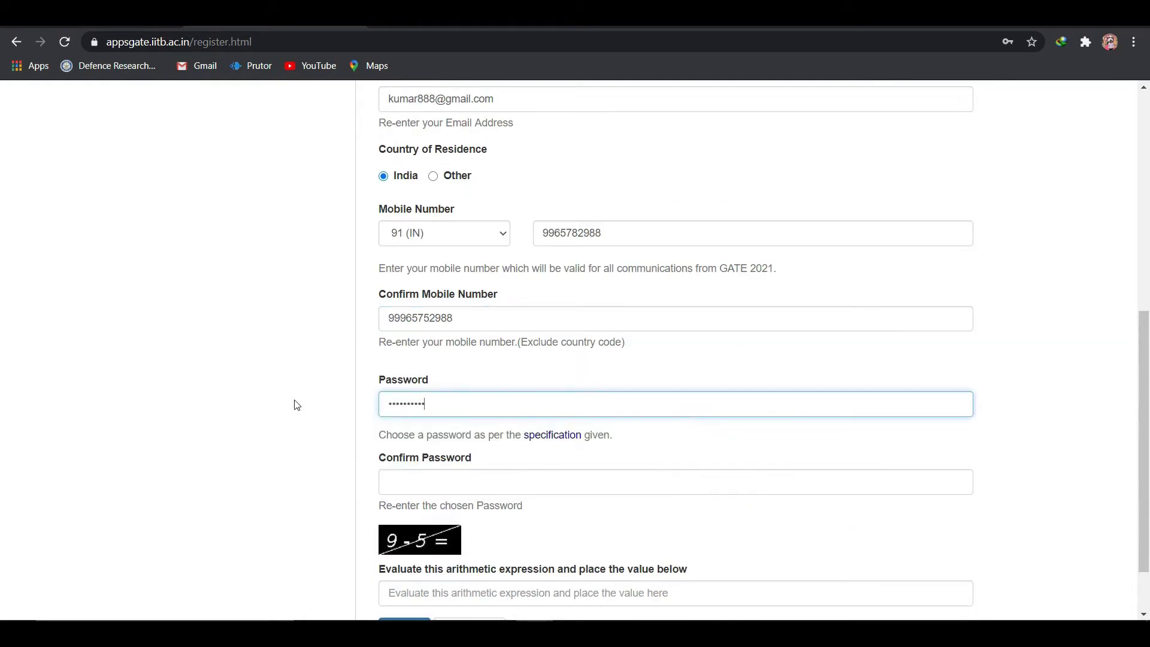
left_click(420, 491)
type("password")
left_click(441, 595)
type("4")
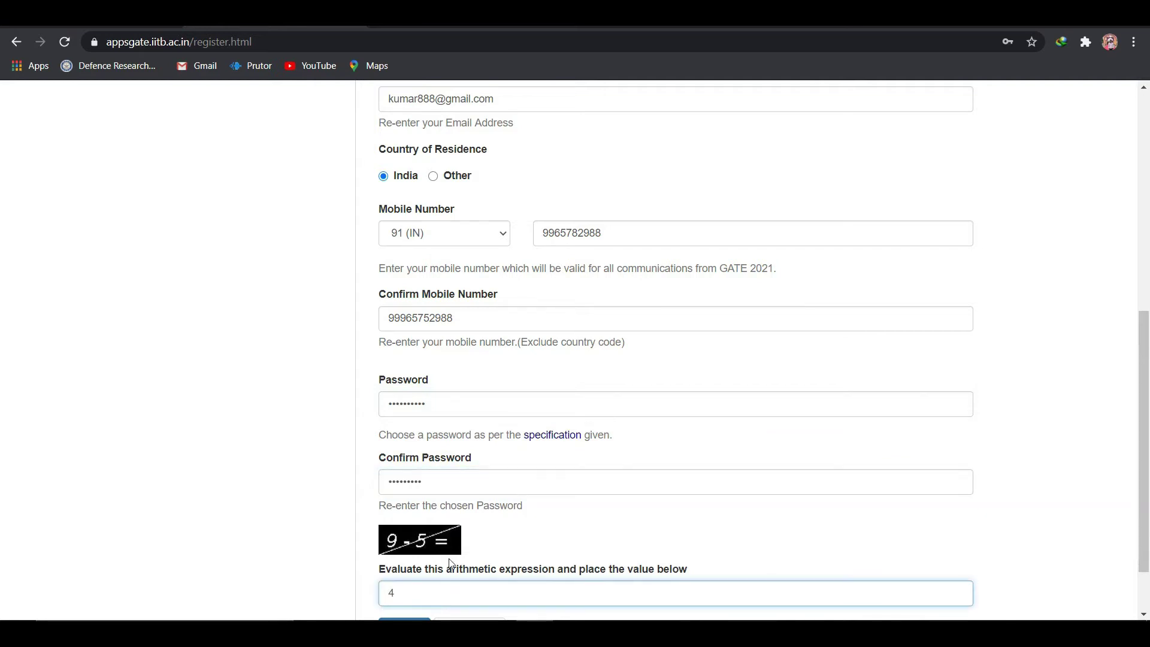
scroll(450, 563, "down", 2)
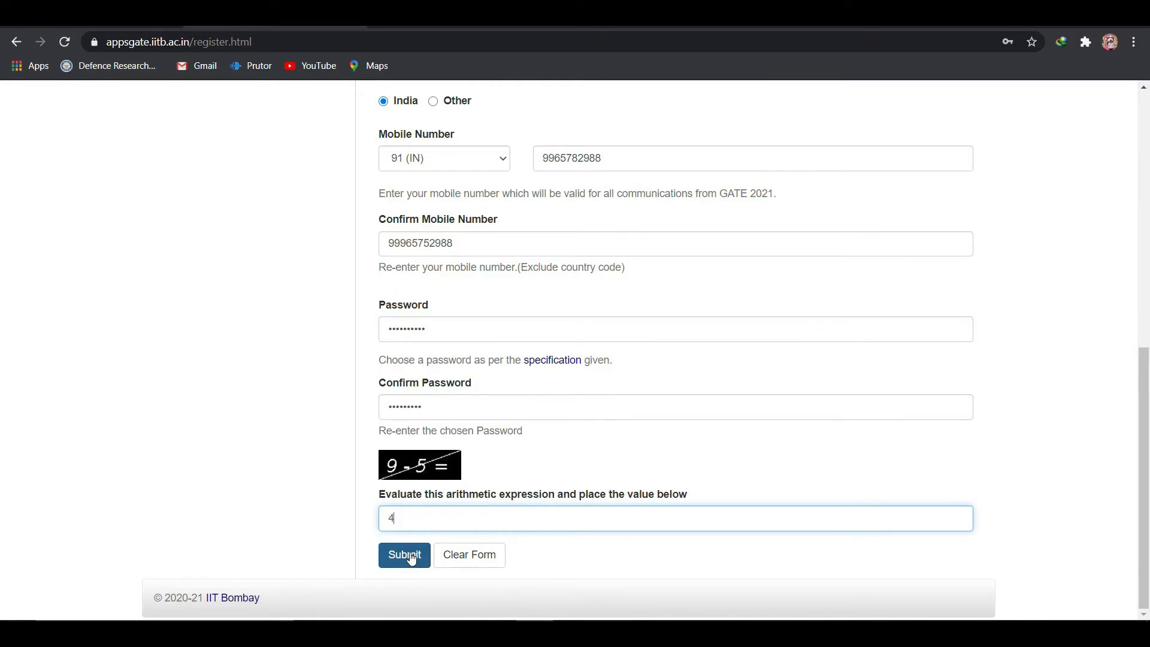
left_click(411, 557)
- Log in with the Enrollment ID and password, answering the arithmetic check with 0
type("s")
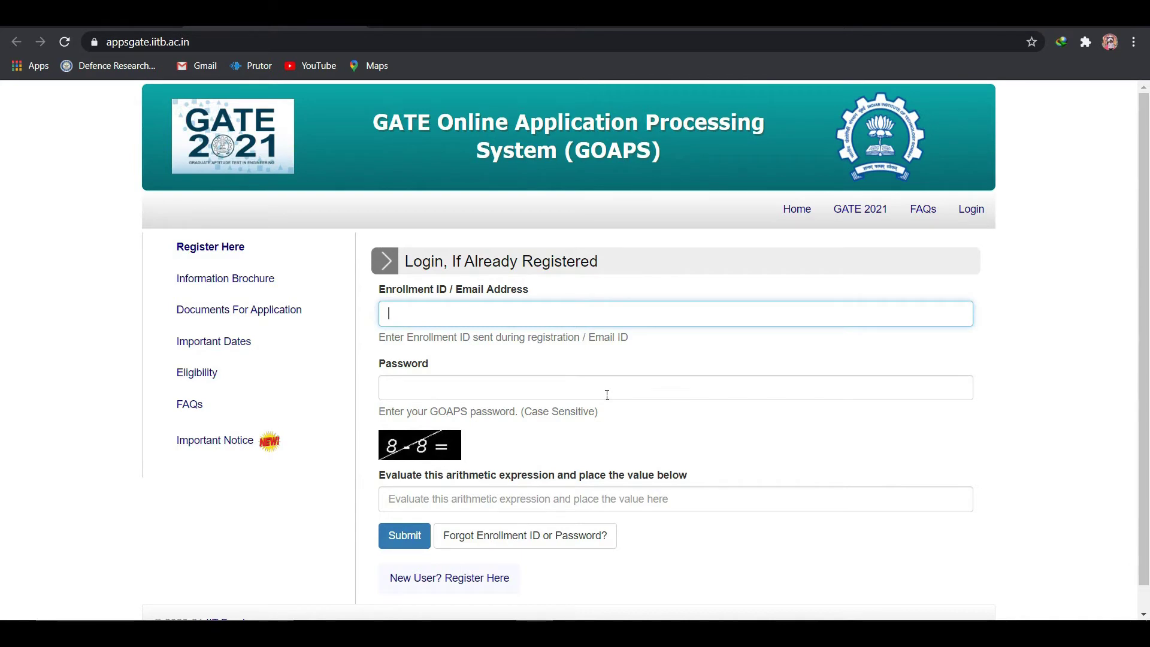
left_click(502, 393)
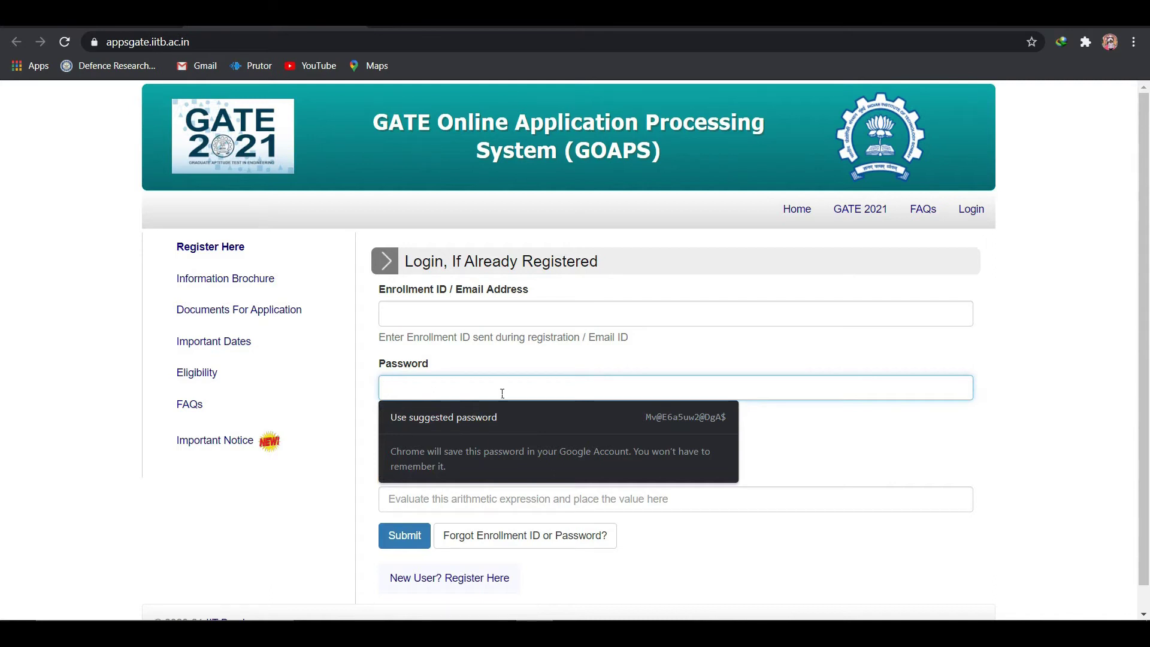
left_click(450, 504)
type("0")
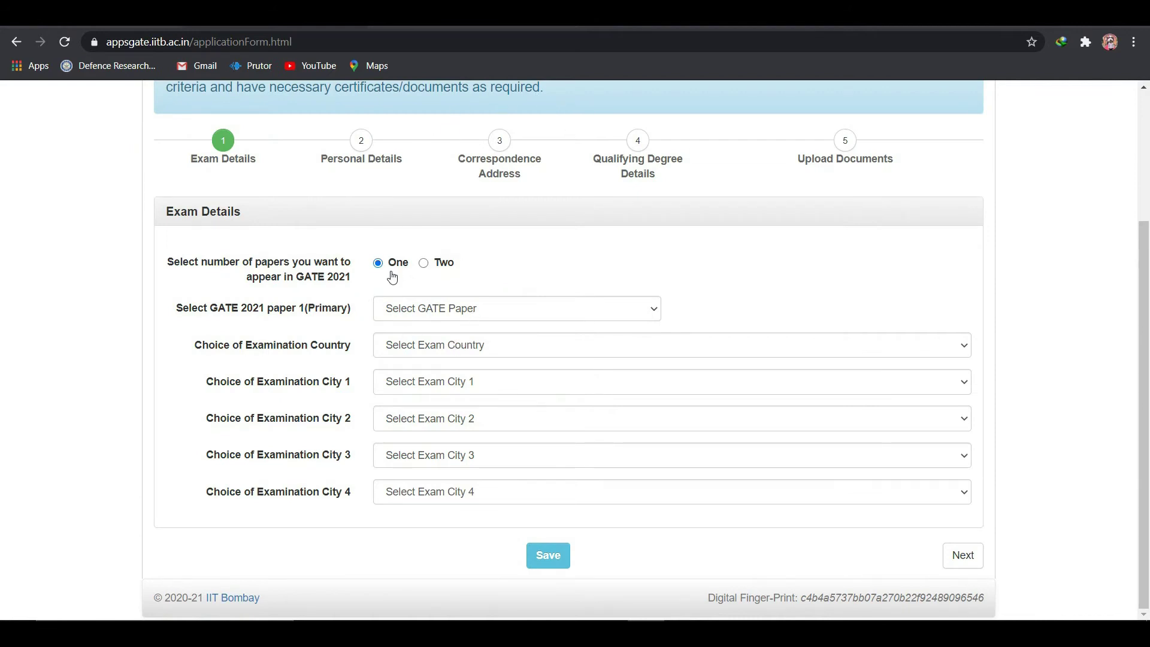
- Choose a single paper and confirm Chemical Engineering (CH) as the GATE paper
left_click(424, 263)
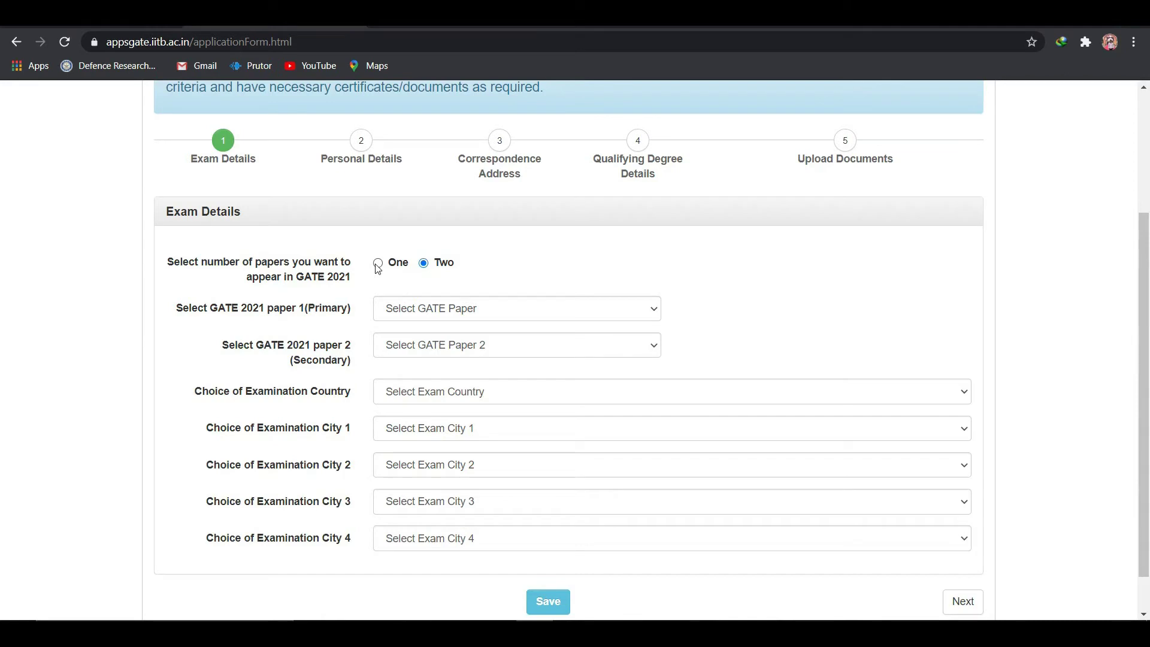
left_click(378, 263)
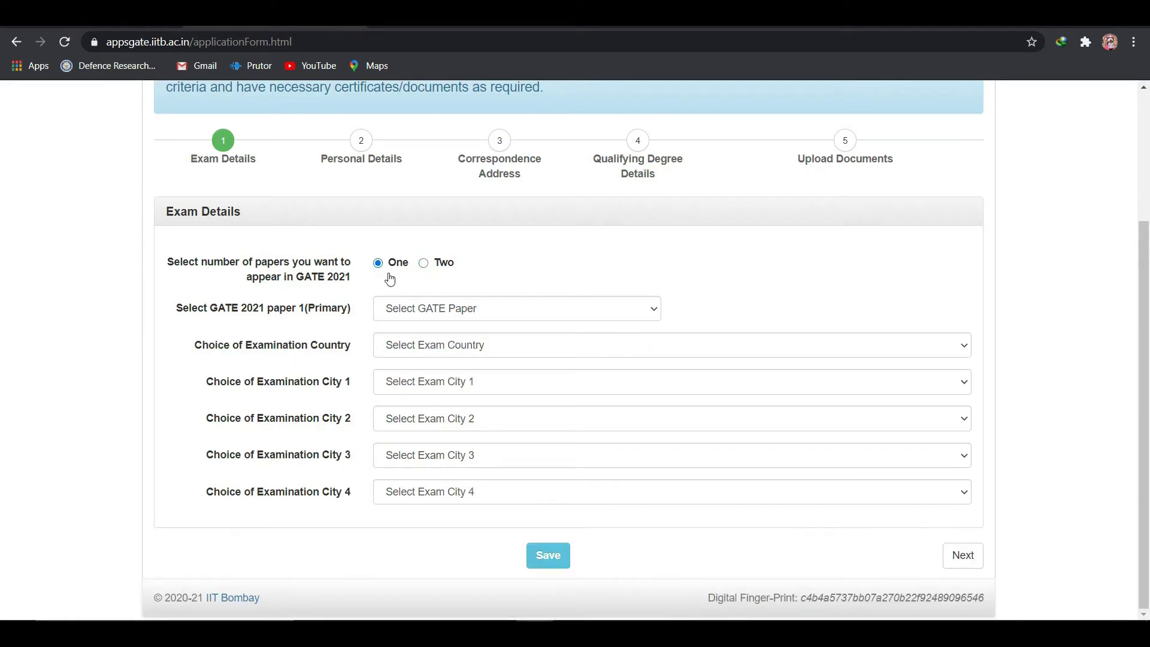
left_click(426, 308)
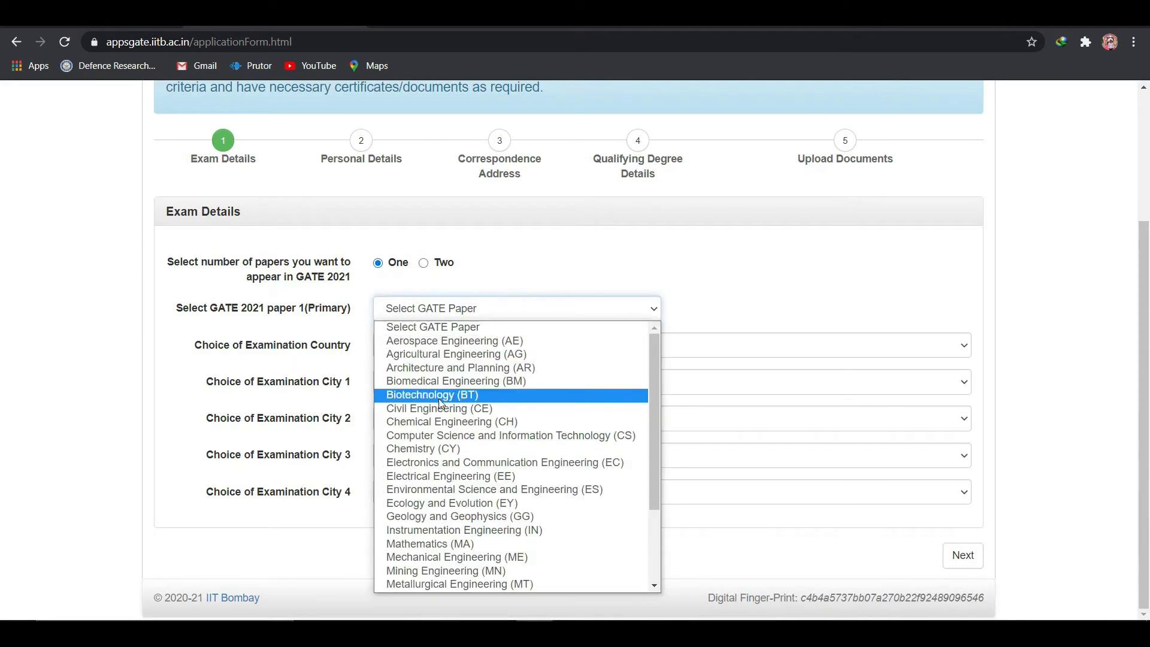
left_click(443, 421)
key("Return")
left_click(440, 353)
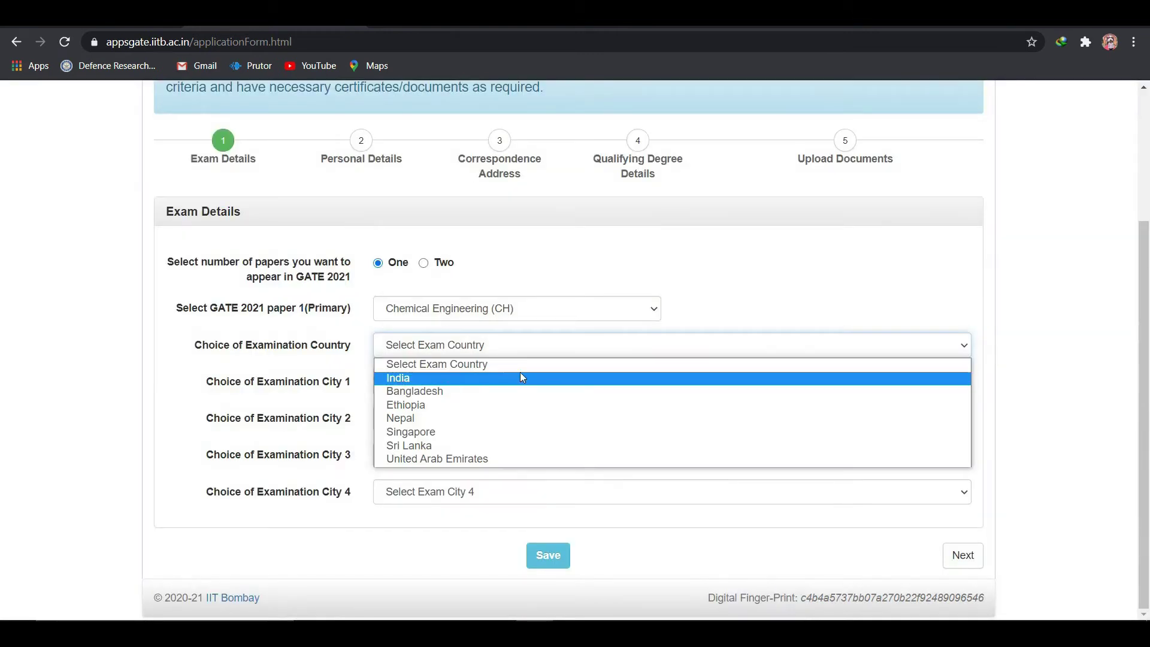
- Set exam country India with cities Ahmedabad, Anand, Chandrapur and Ajmer in order
left_click(520, 377)
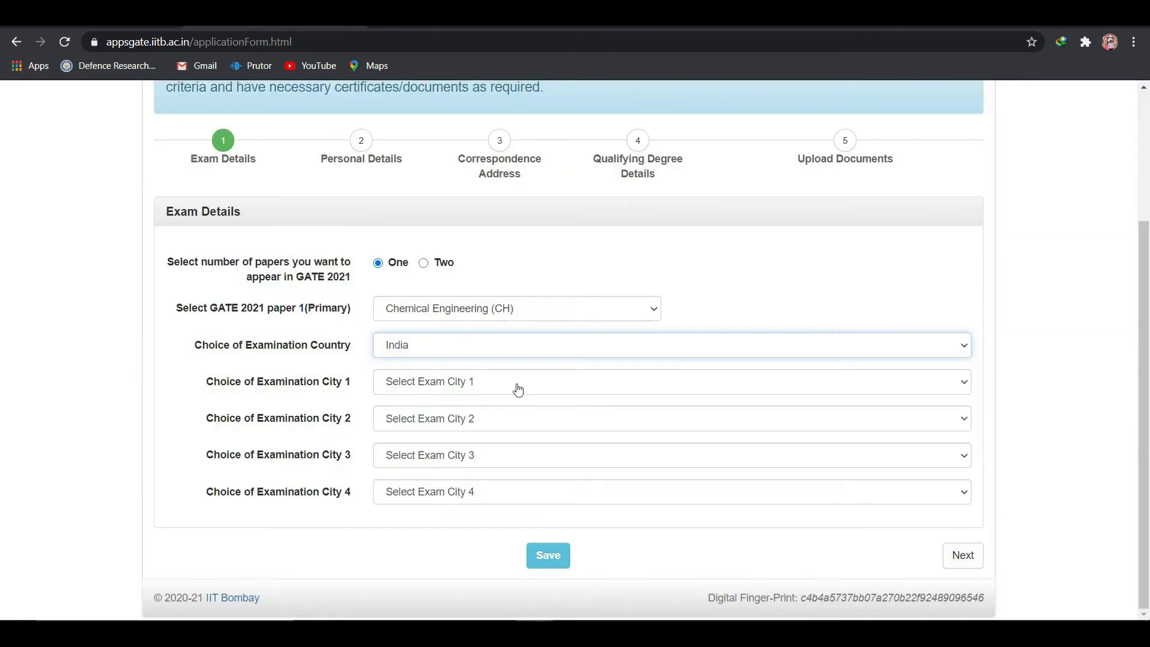
left_click(513, 418)
left_click(506, 538)
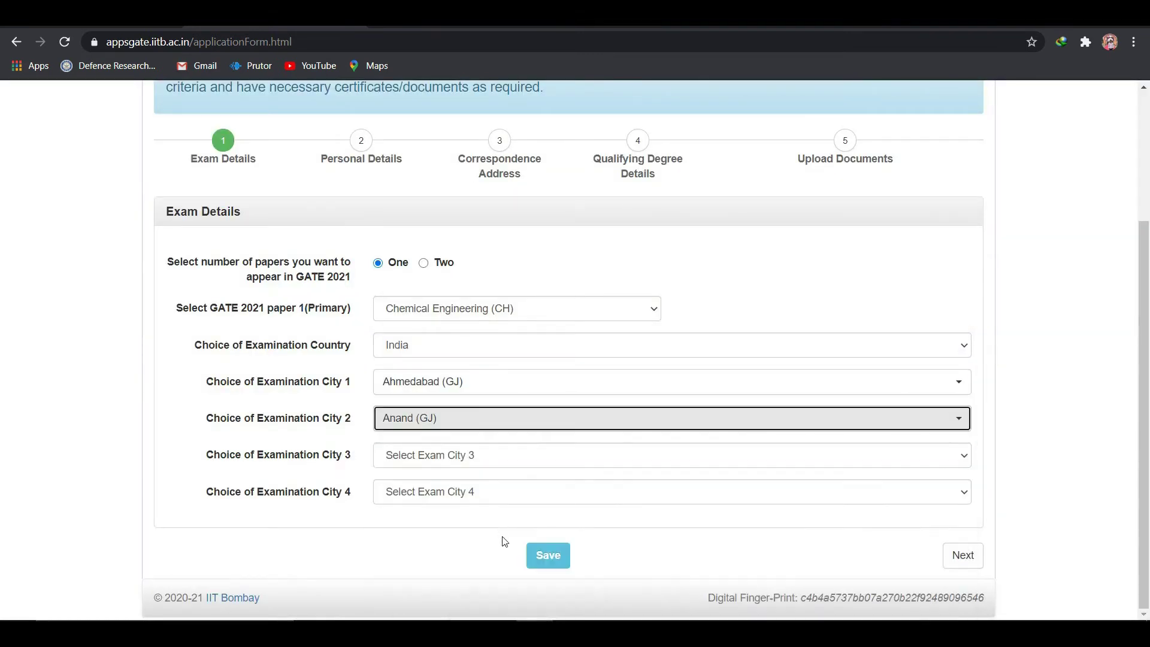
left_click(491, 465)
left_click(480, 386)
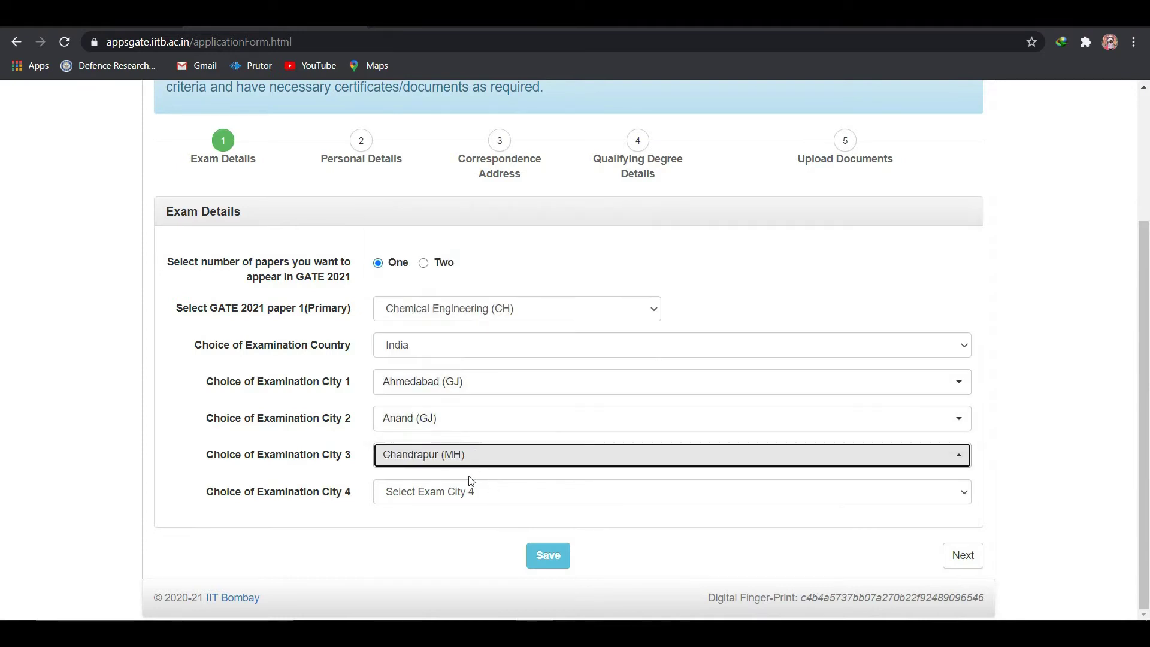
left_click(473, 492)
left_click(473, 386)
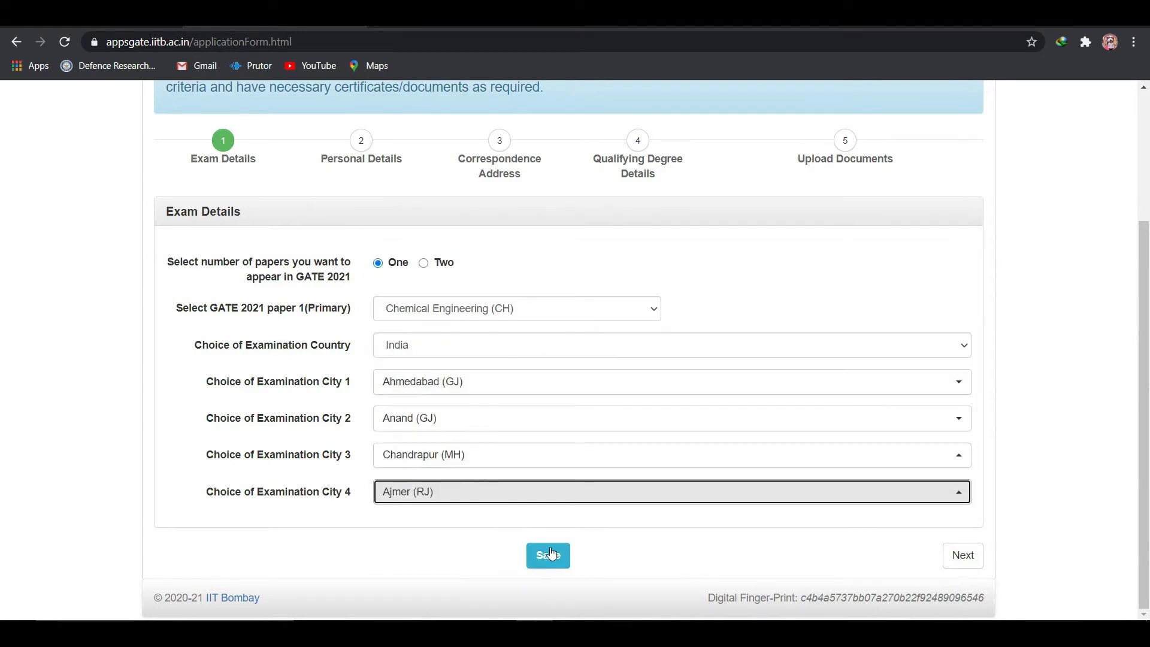
left_click(958, 557)
left_click(444, 104)
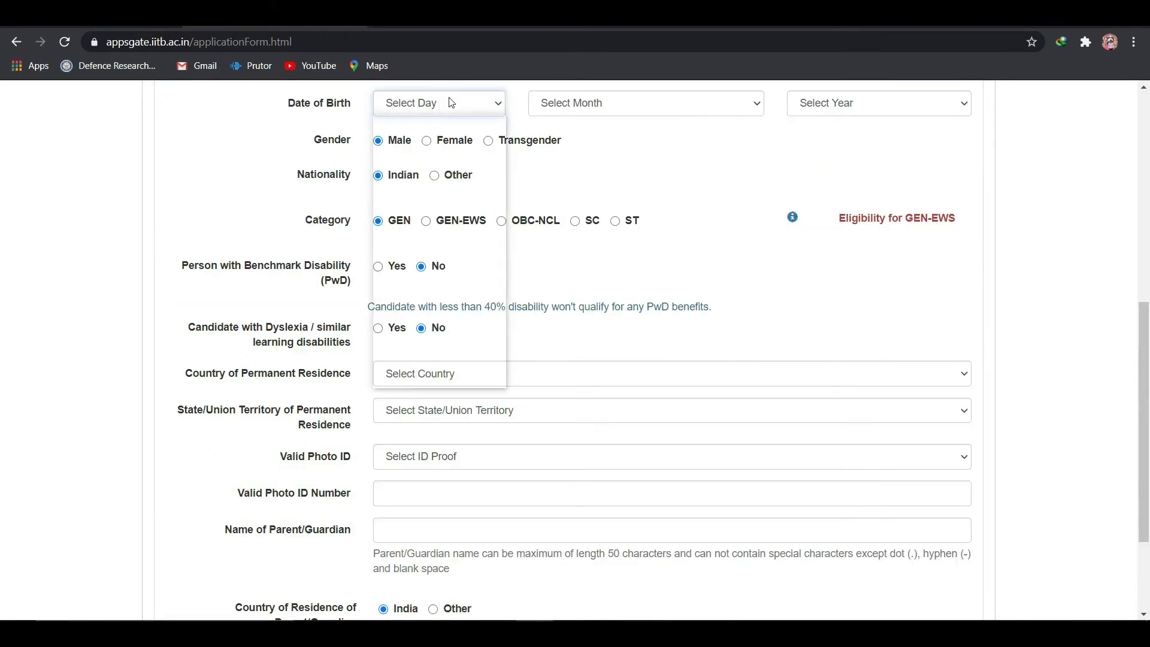
left_click(425, 204)
left_click(571, 106)
left_click(597, 189)
left_click(833, 103)
left_click(832, 204)
left_click(691, 238)
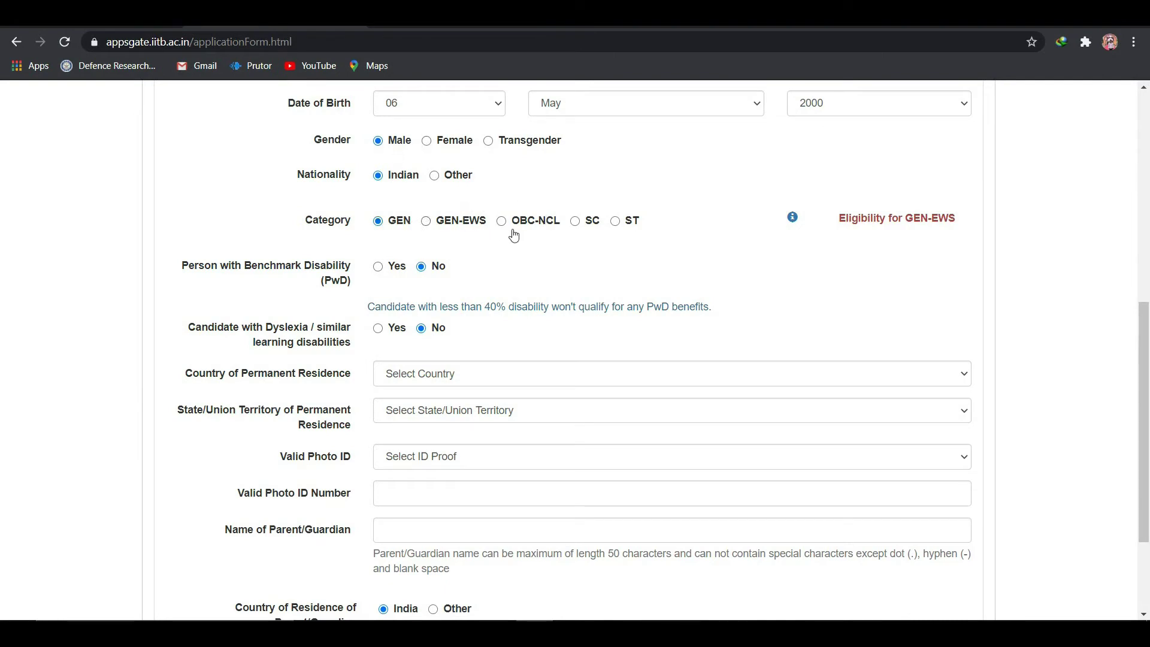
- Set category SC, no benchmark disability, and permanent residence India, Uttarakhand
left_click(575, 222)
left_click(378, 267)
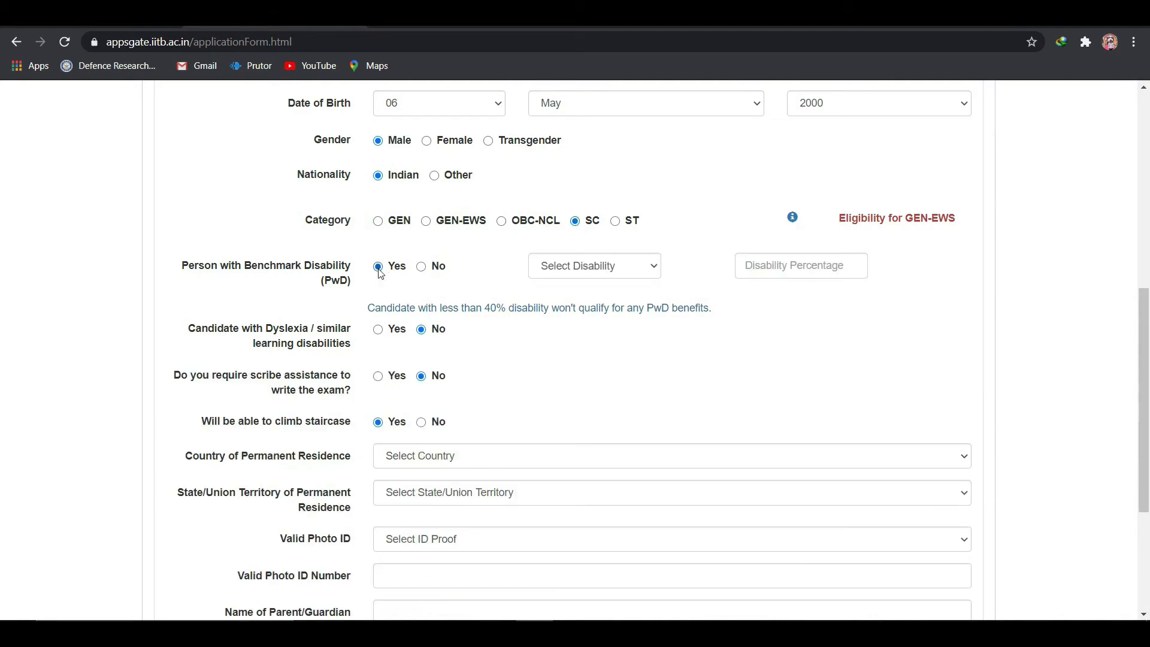
left_click(422, 267)
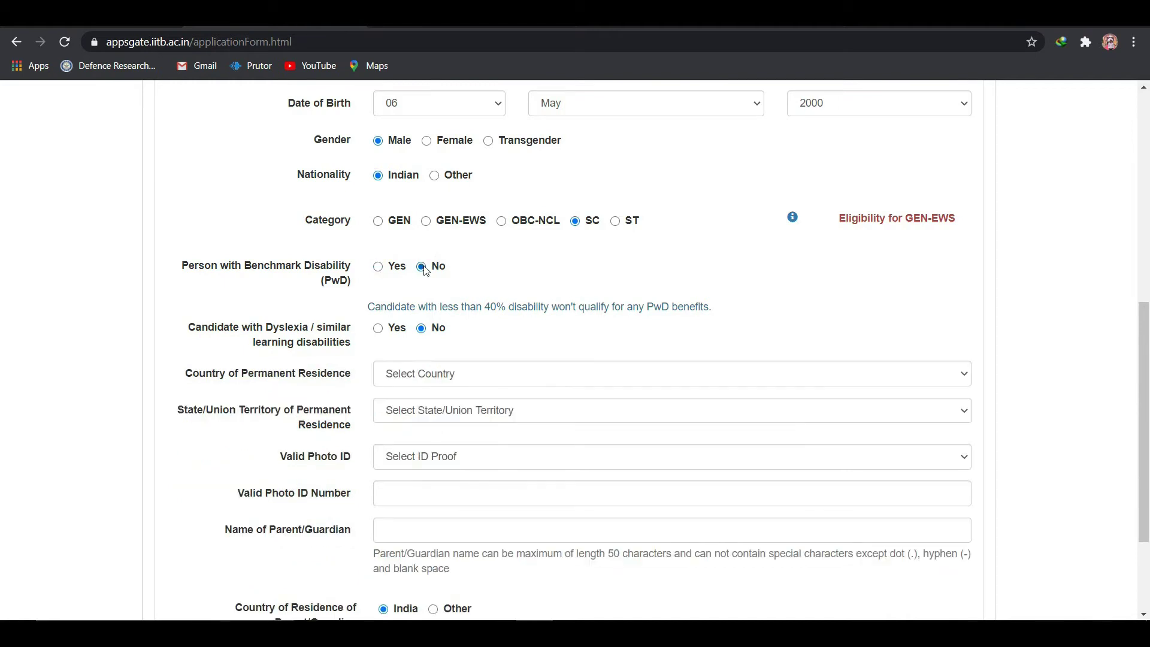
scroll(440, 282, "down", 1)
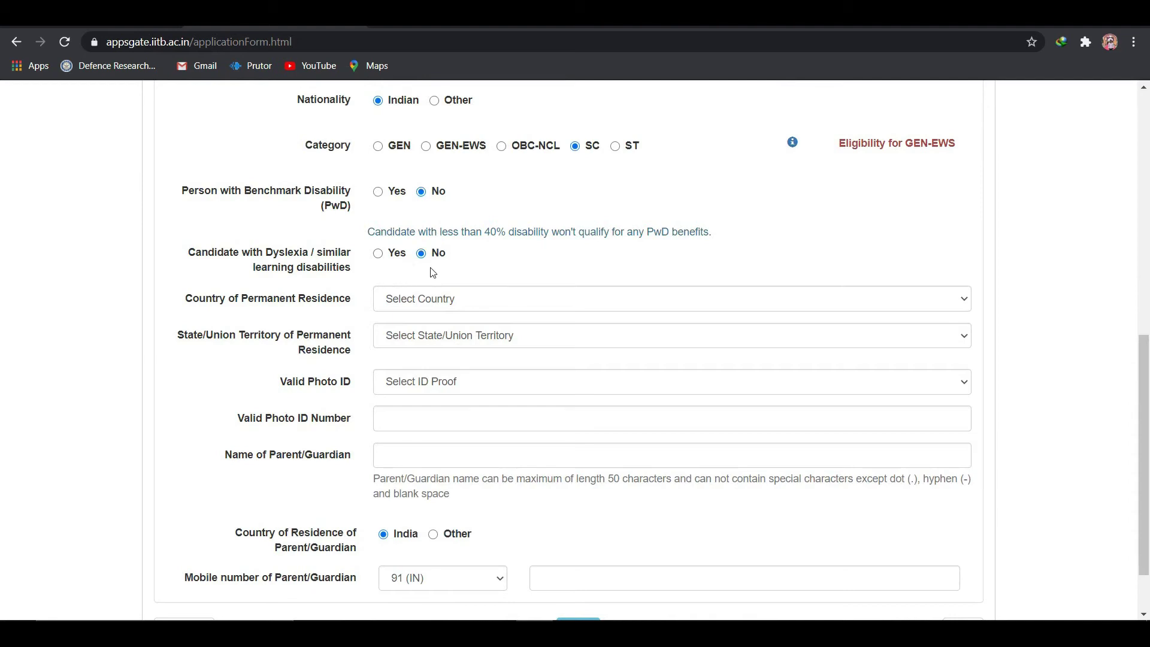
left_click(479, 304)
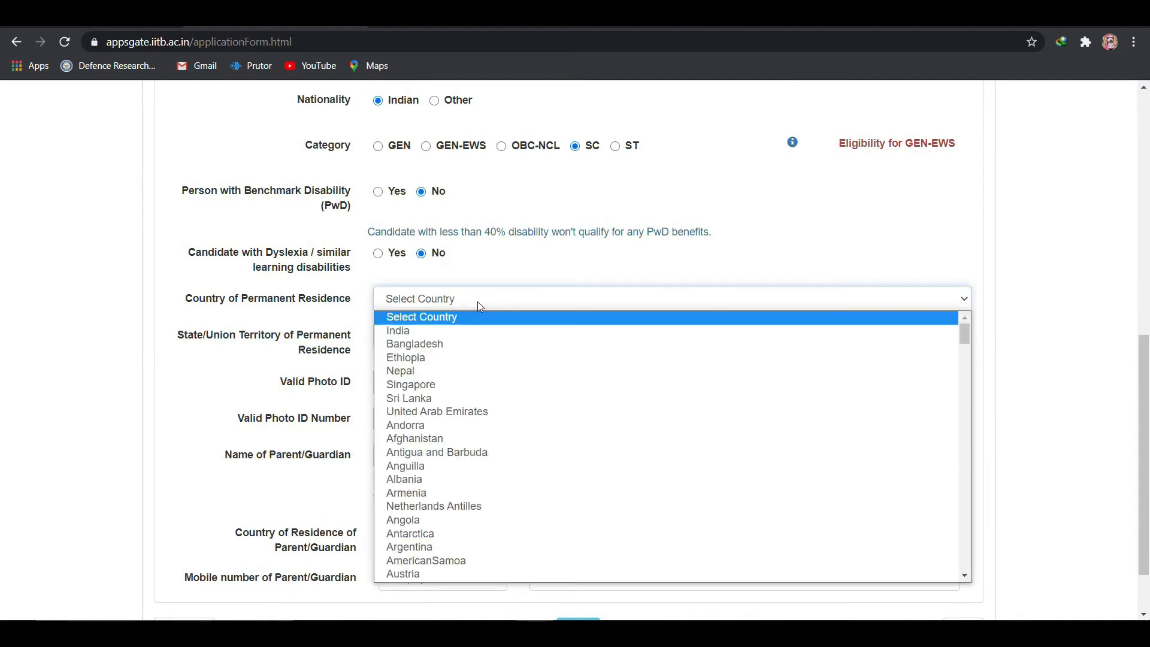
left_click(471, 331)
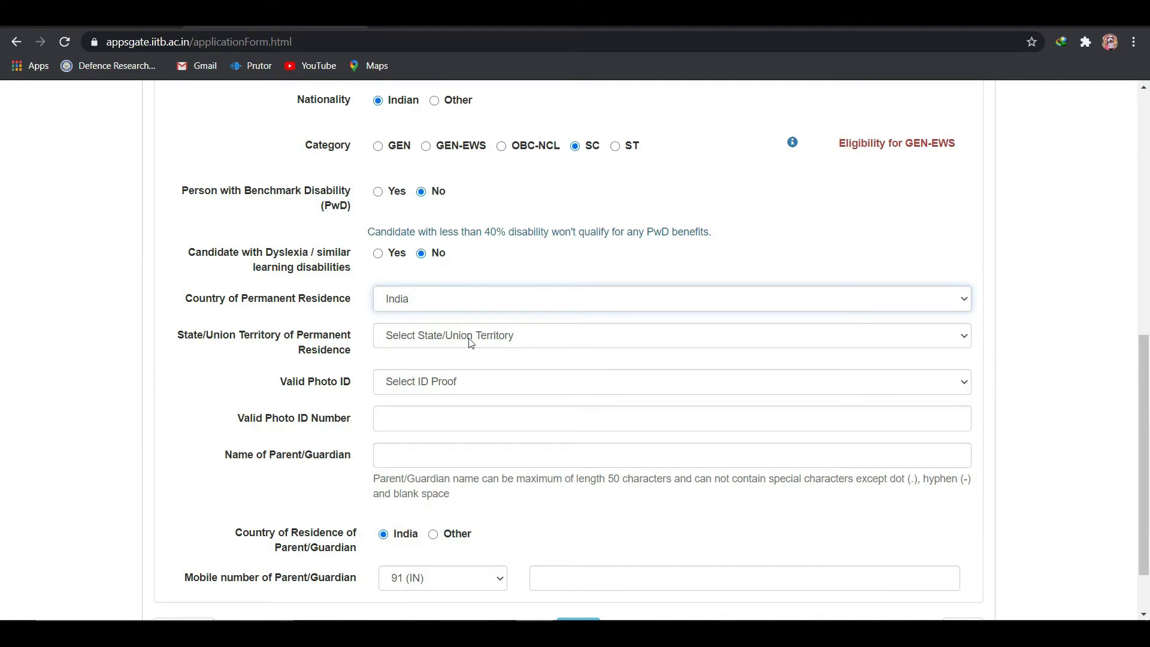
left_click(466, 338)
scroll(473, 539, "down", 5)
left_click(471, 583)
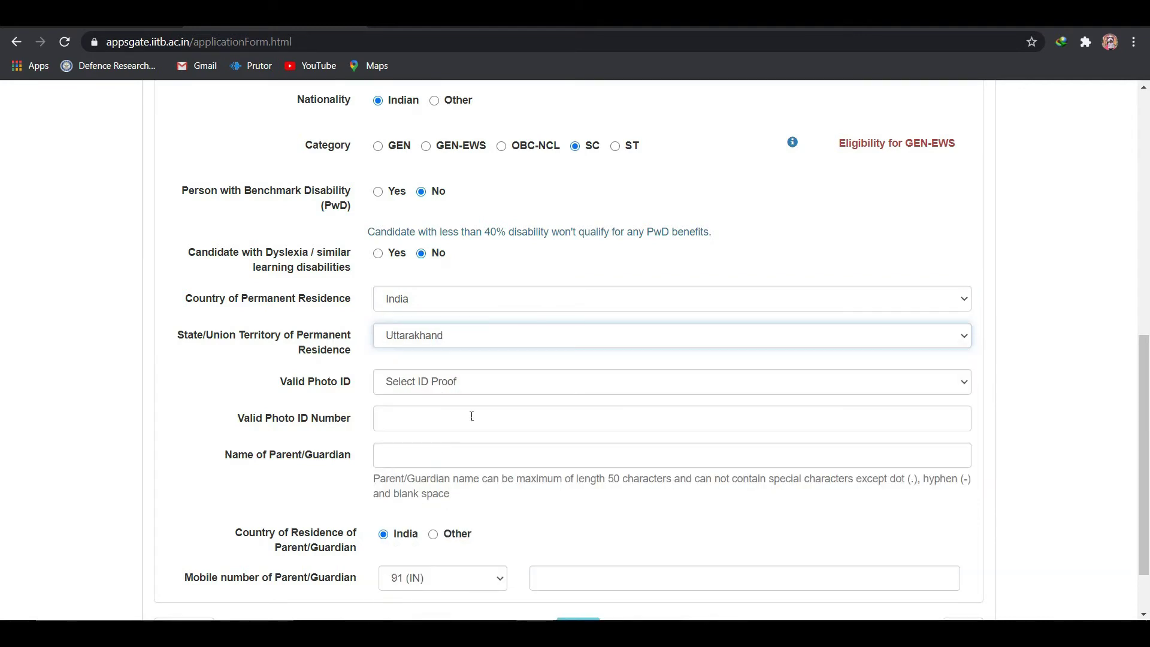
- Choose Aadhaar Virtual ID as the photo ID and enter the parent/guardian's name
left_click(470, 394)
left_click(473, 413)
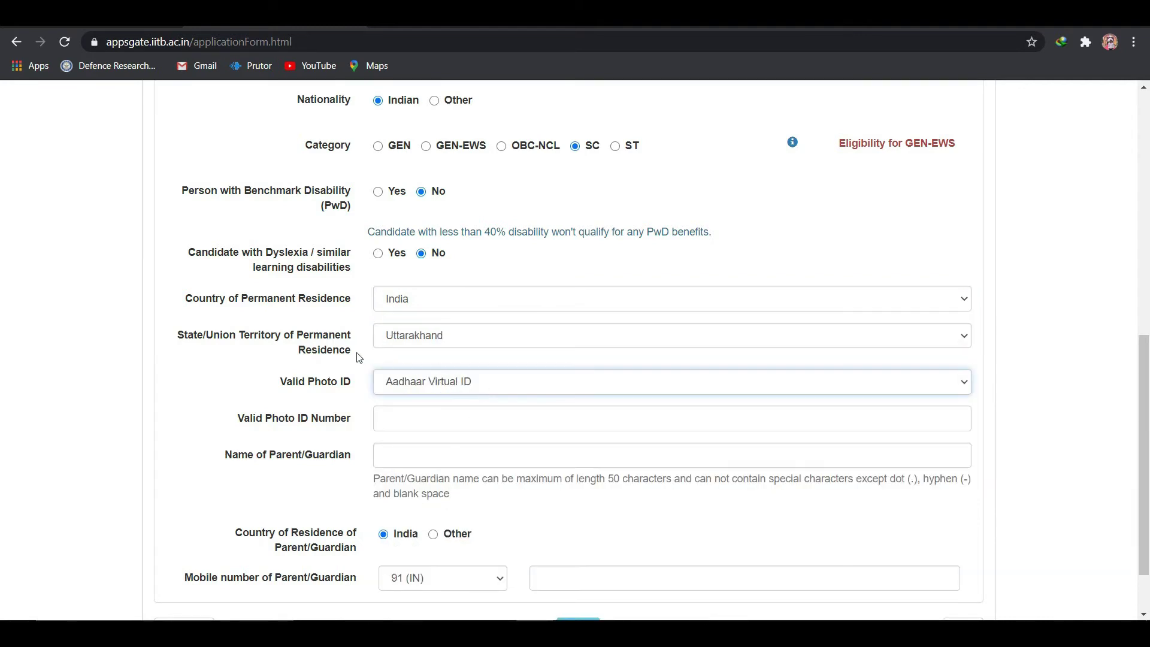
left_click(446, 420)
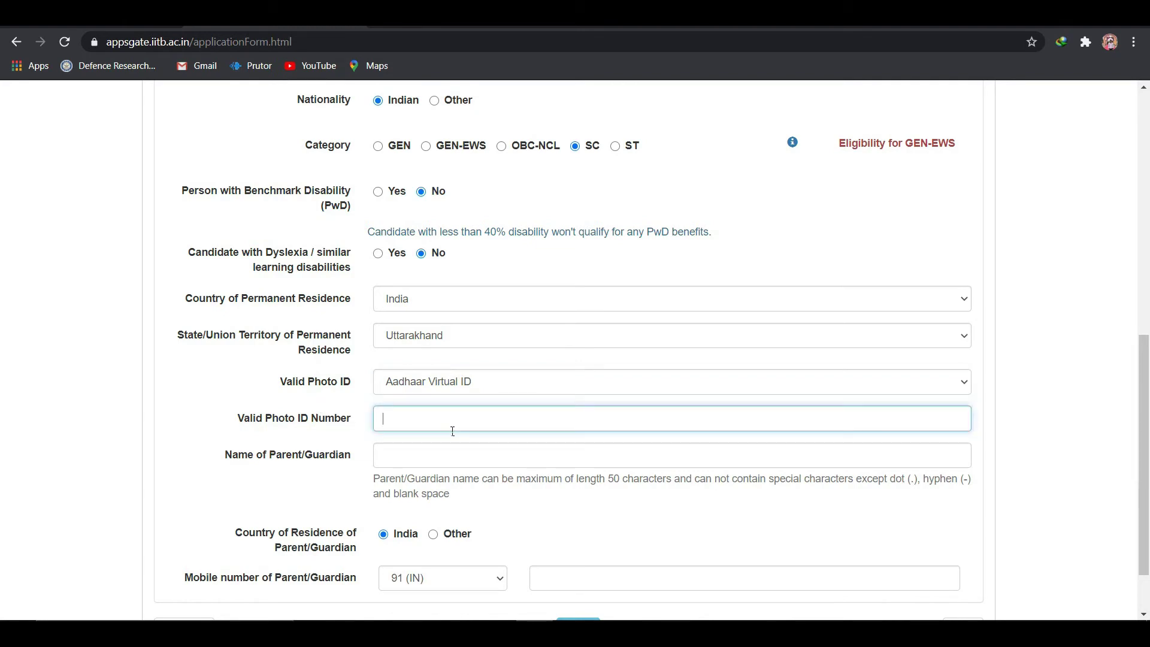
left_click(449, 456)
type("Kumahdj")
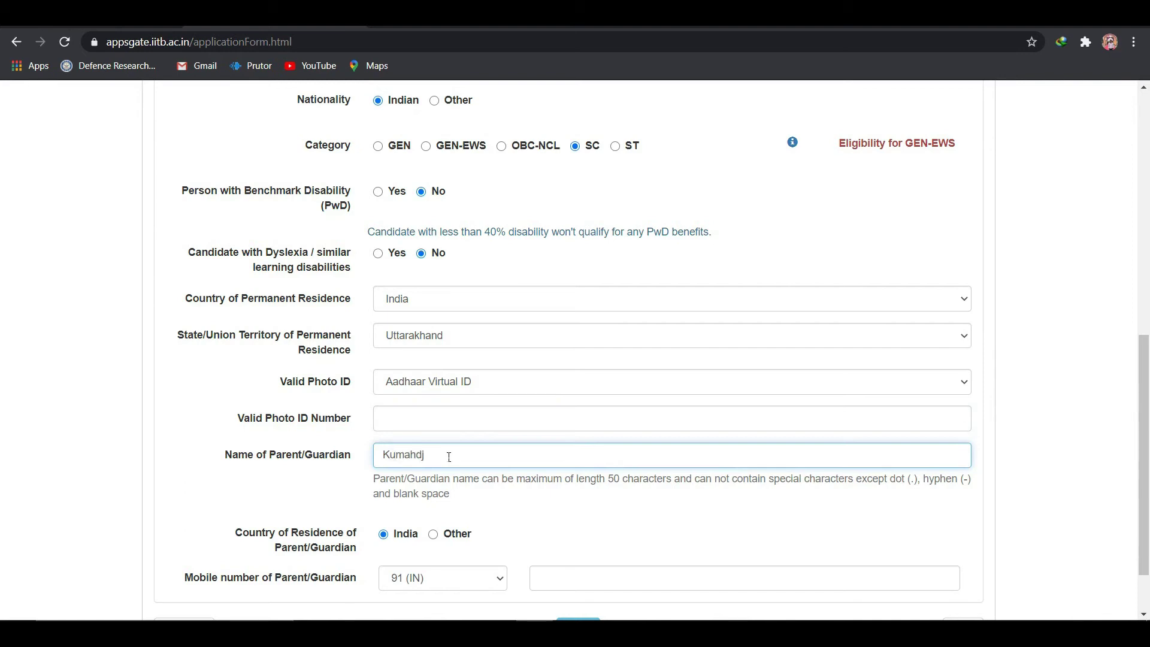
left_click(585, 578)
scroll(599, 577, "down", 1)
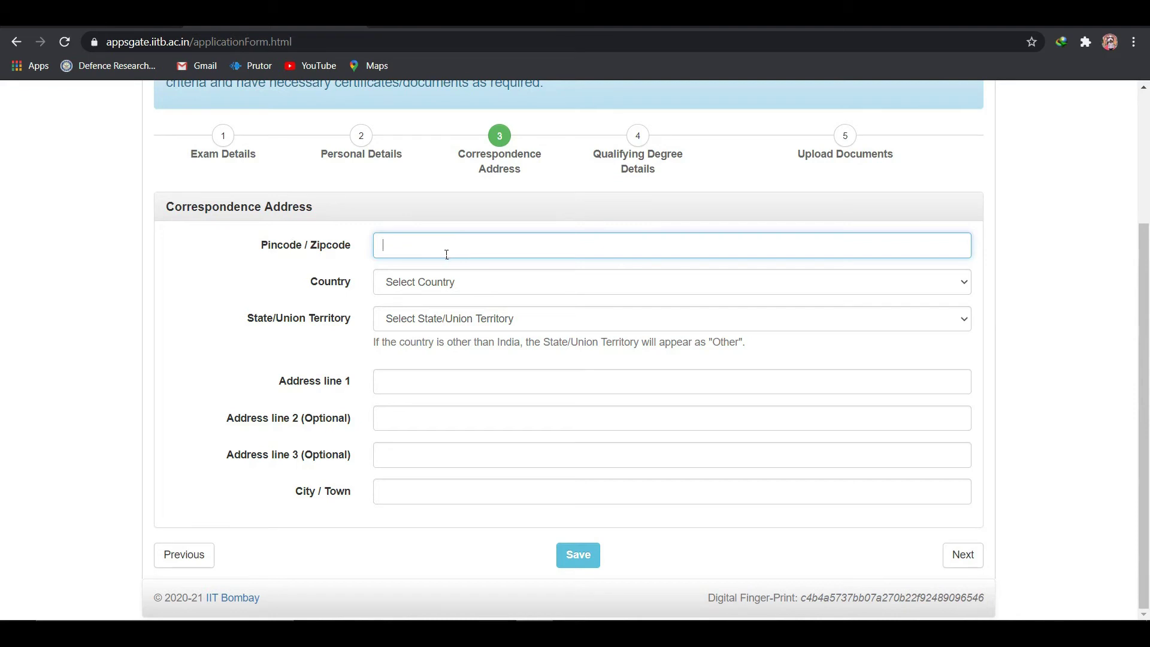
- Enter the correspondence pincode, country India and state Telangana, then continue to qualifying degree details
type("201305")
left_click(423, 283)
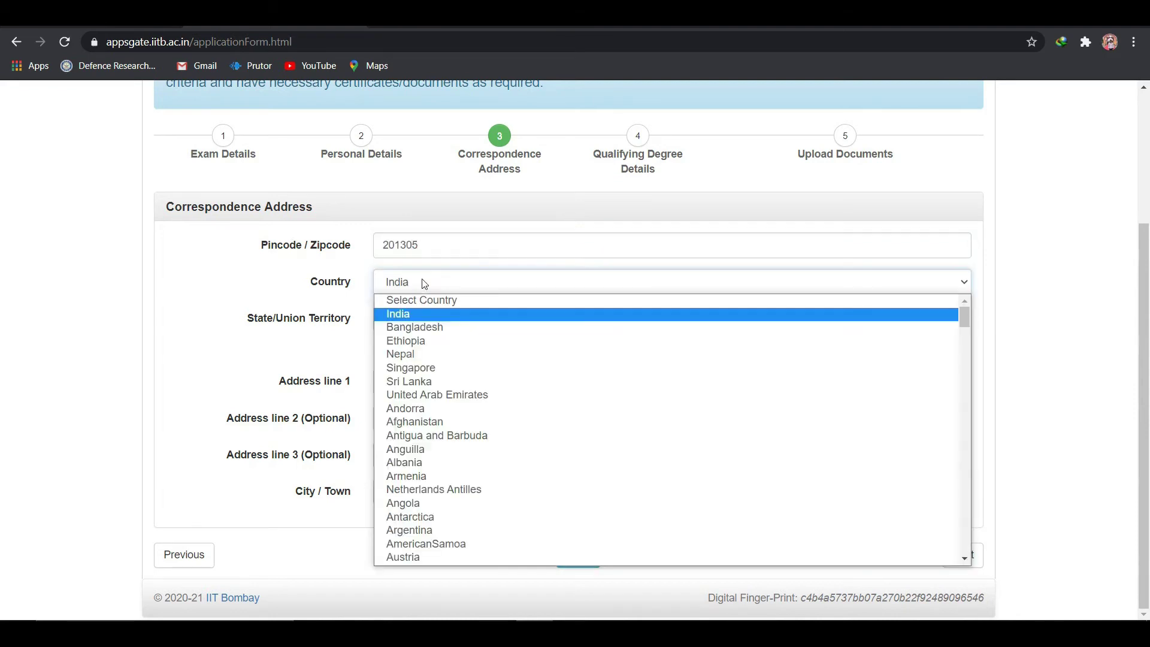
left_click(425, 312)
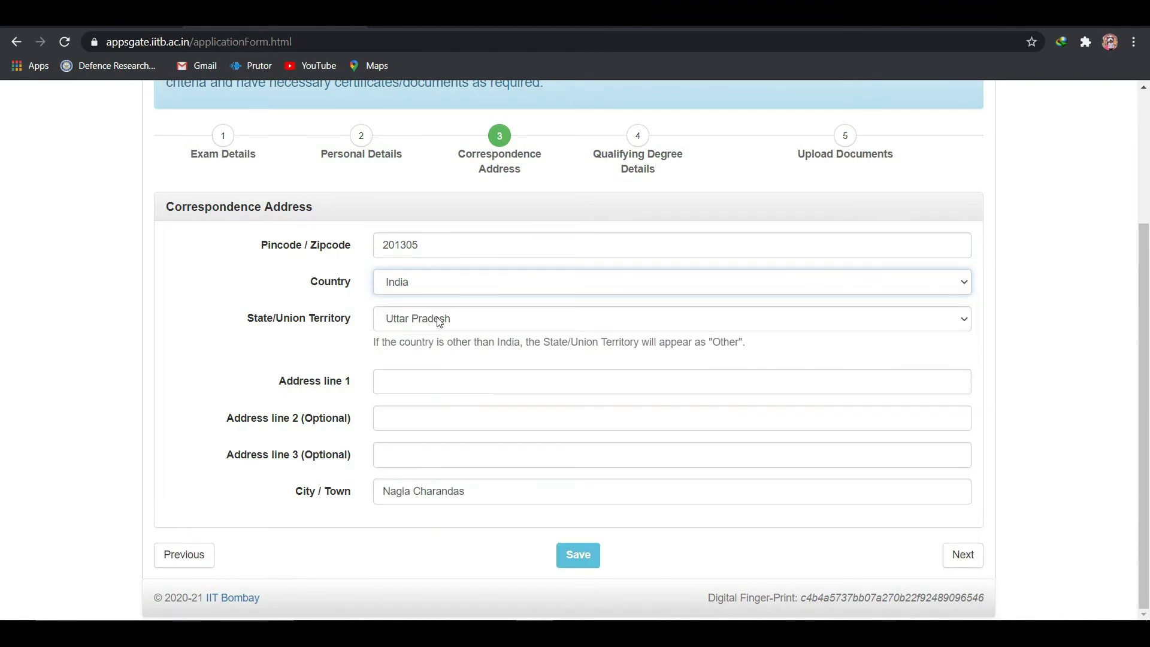
left_click(439, 322)
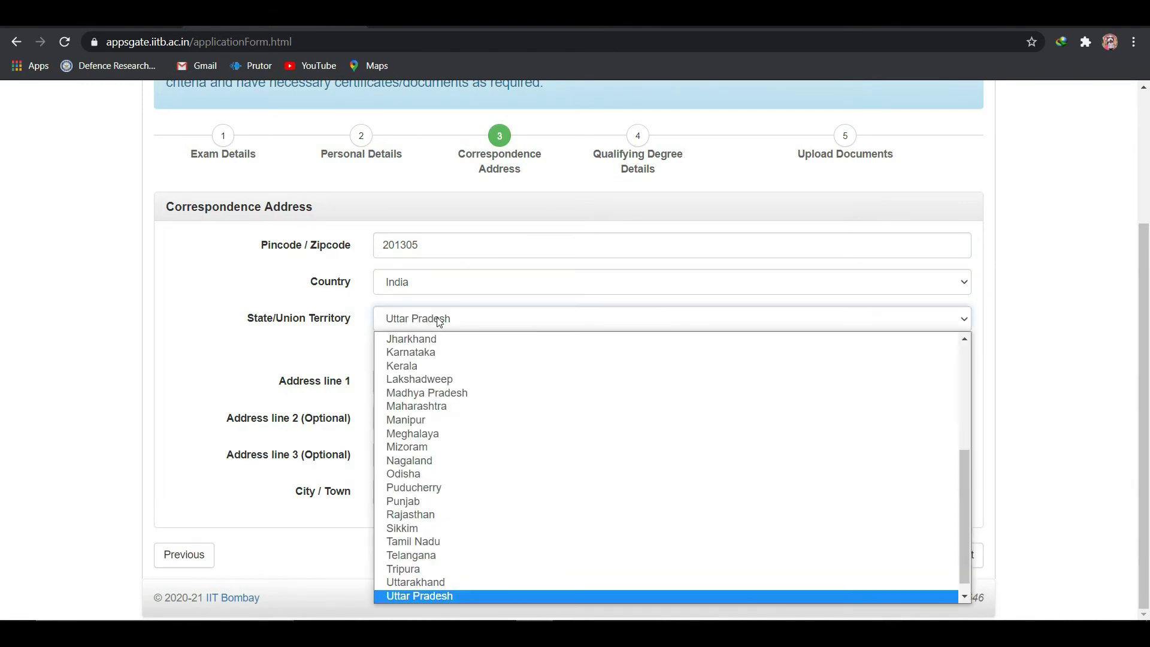
left_click(446, 574)
left_click(436, 380)
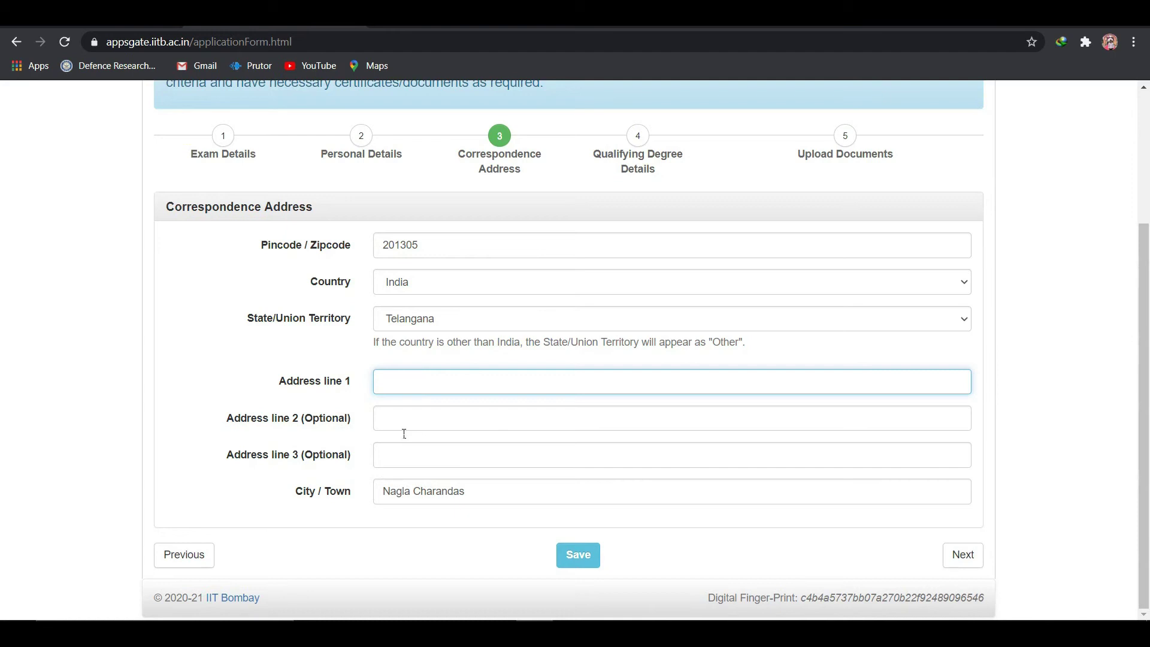
left_click(983, 553)
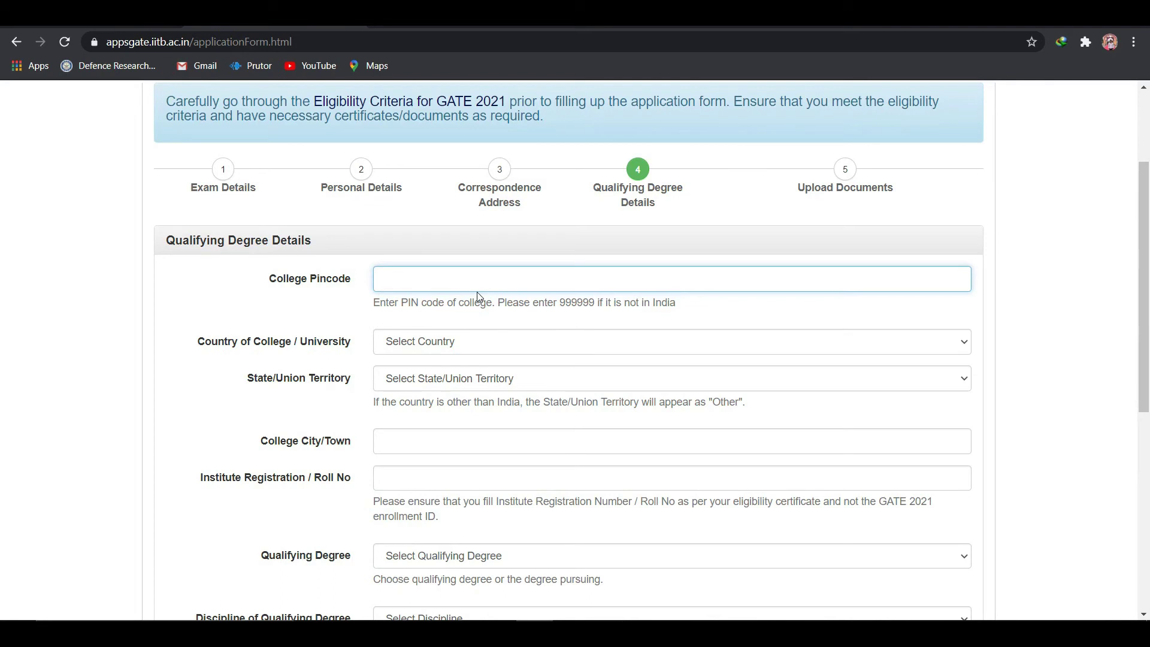
- Enter the college's pincode, country India, state Uttarakhand and city Delhi
type("208016")
left_click(541, 355)
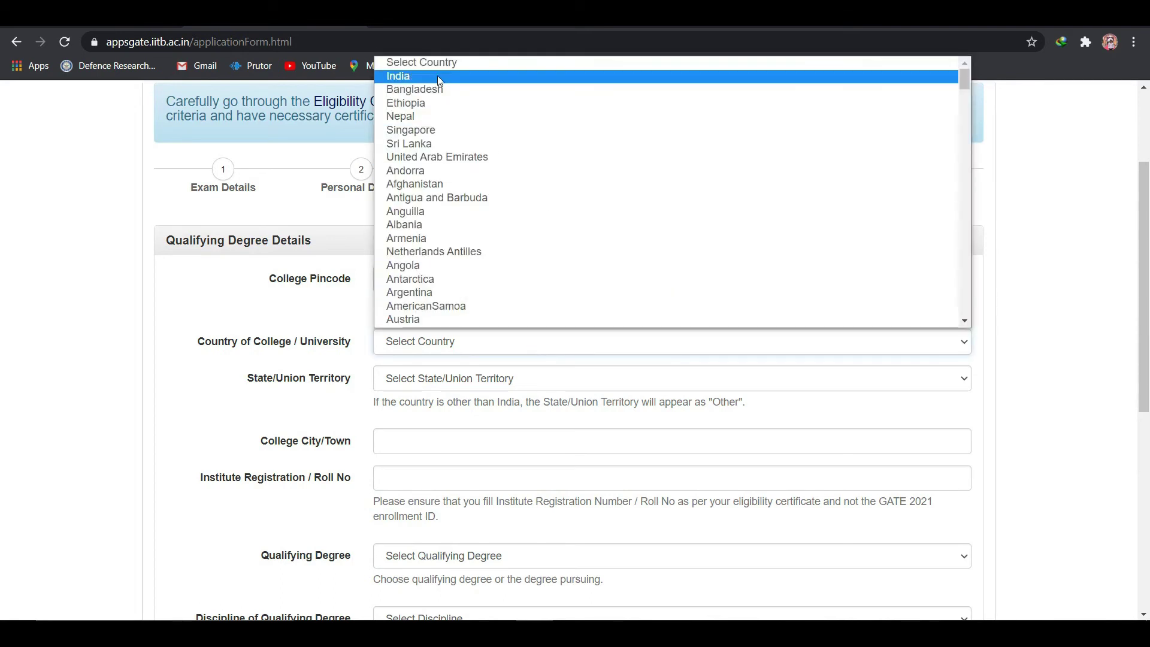
left_click(437, 77)
left_click(536, 383)
scroll(469, 336, "down", 1)
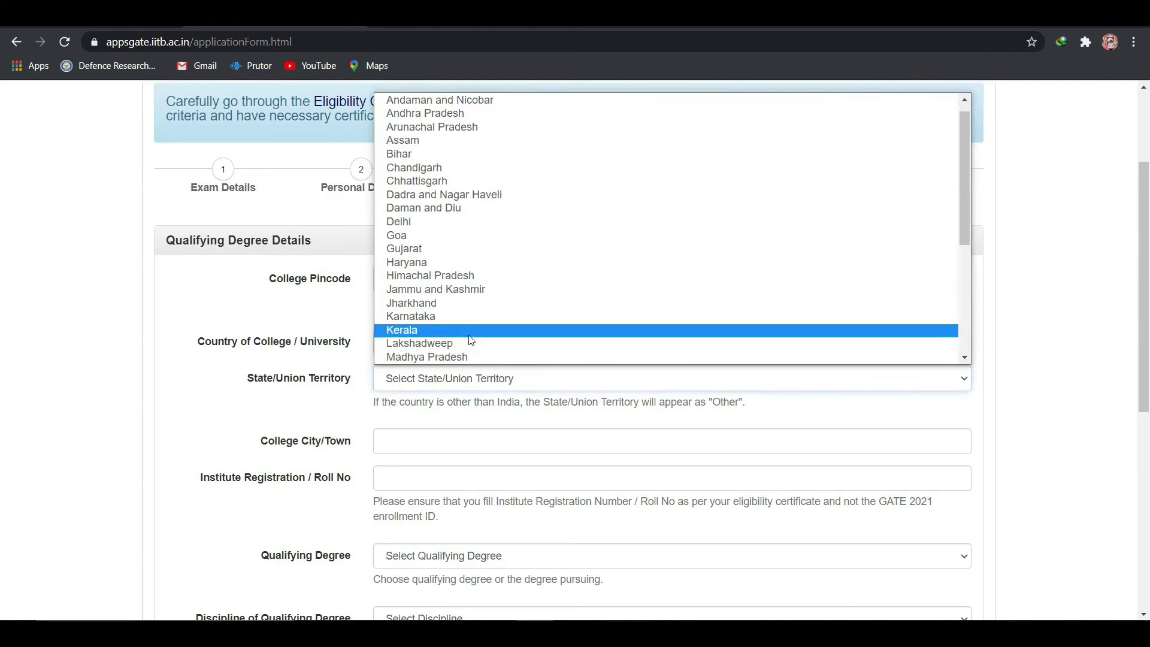
scroll(470, 341, "down", 3)
left_click(467, 330)
left_click(473, 444)
type("Delh")
key("BackSpace")
key("BackSpace")
key("BackSpace")
type("elhi")
scroll(470, 419, "down", 1)
key("Tab")
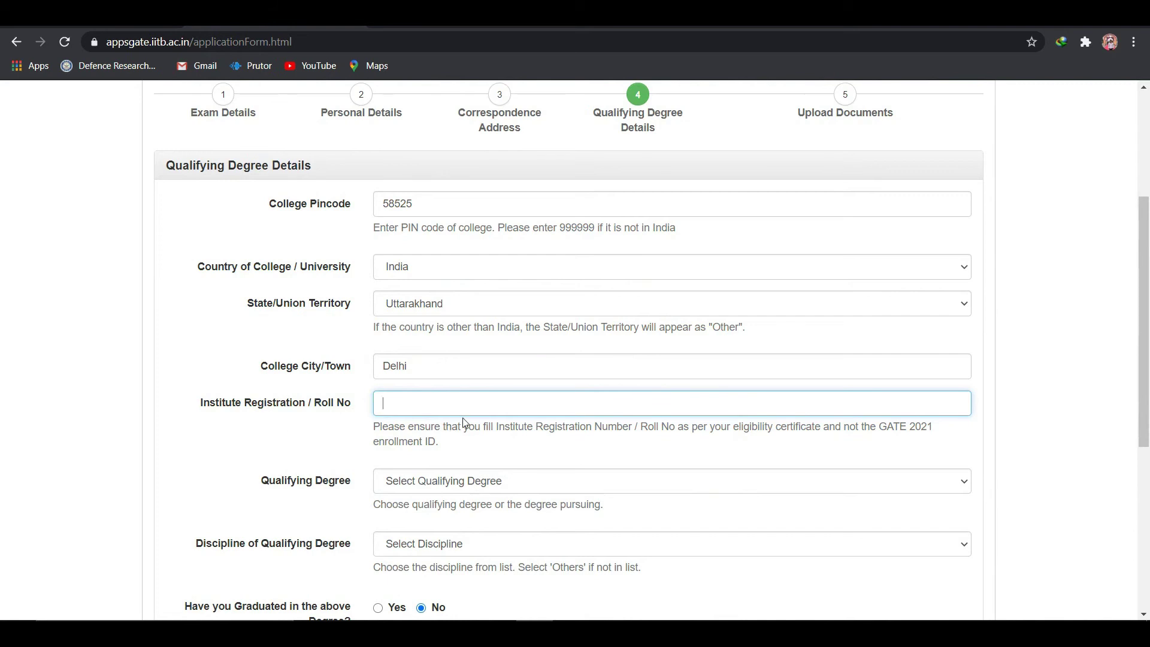
- Set degree B.Sc in Applied Physics, qualifying year 2023, then continue to document uploads
left_click(483, 482)
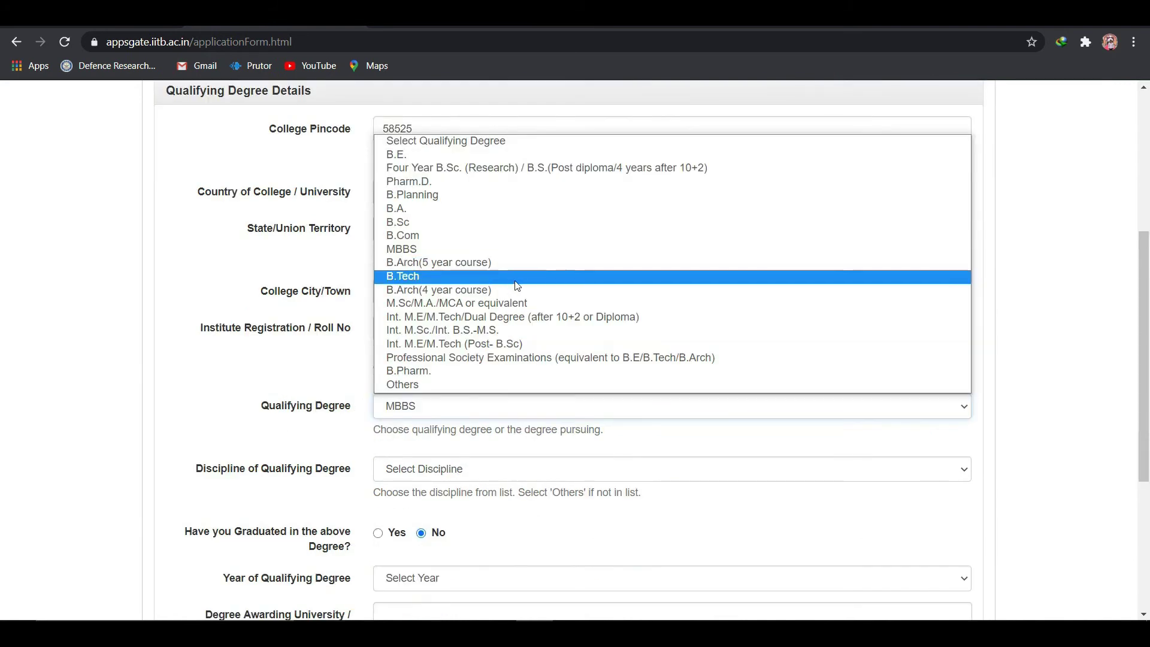
left_click(518, 223)
left_click(451, 470)
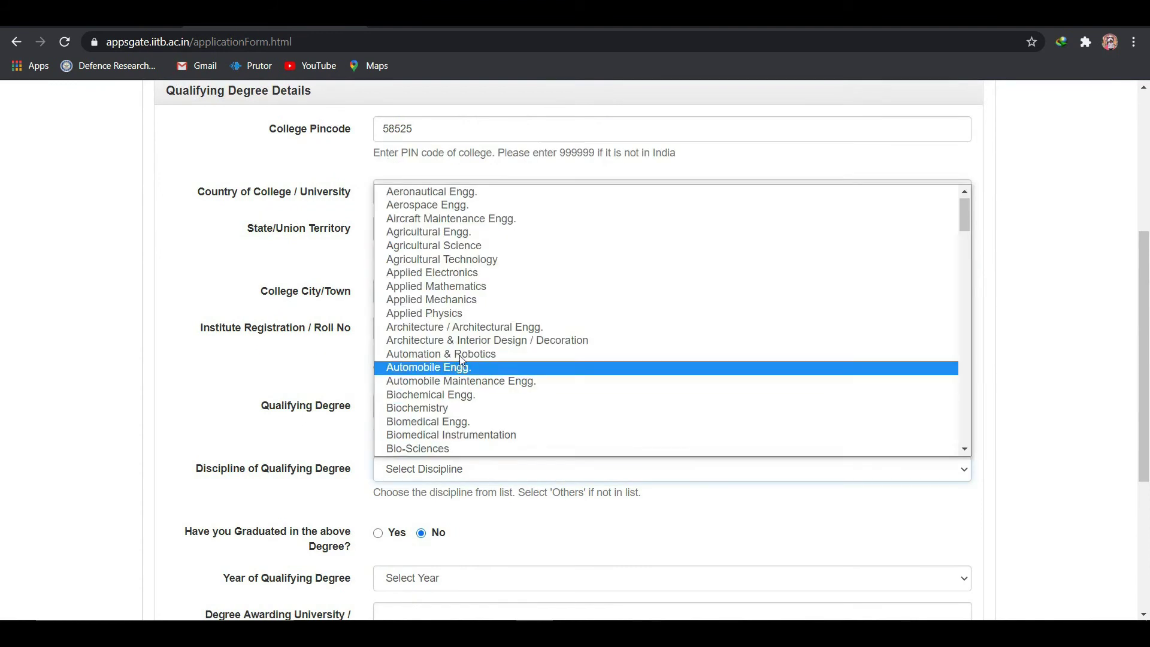
left_click(470, 311)
scroll(497, 473, "down", 1)
scroll(496, 473, "down", 2)
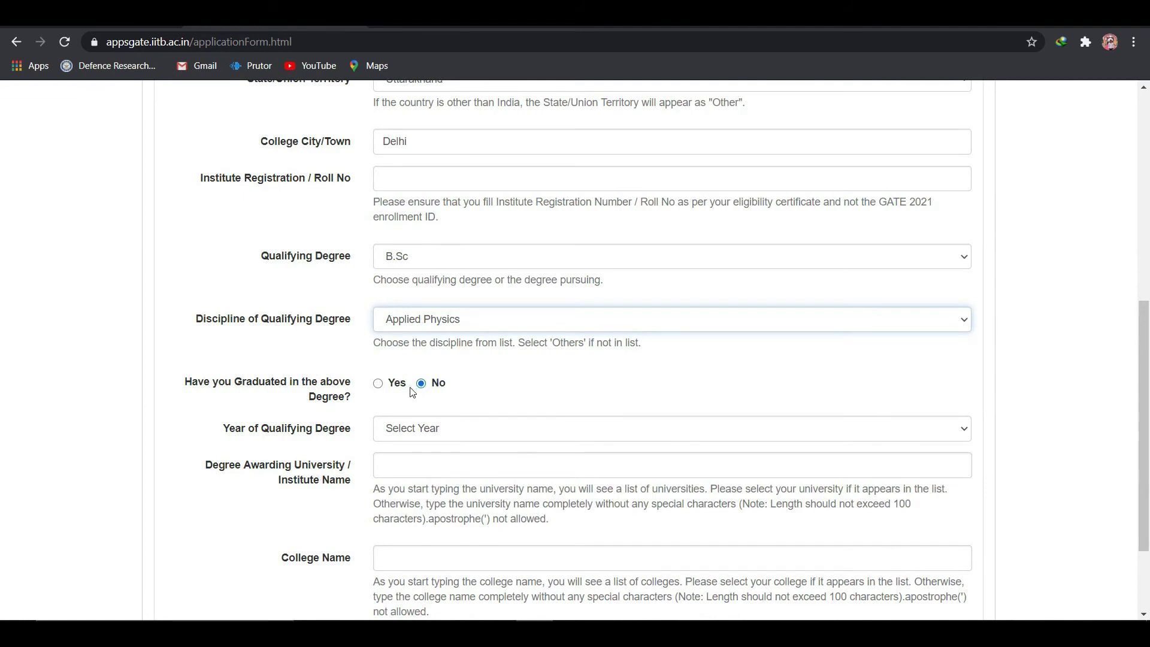
left_click(413, 427)
left_click(432, 474)
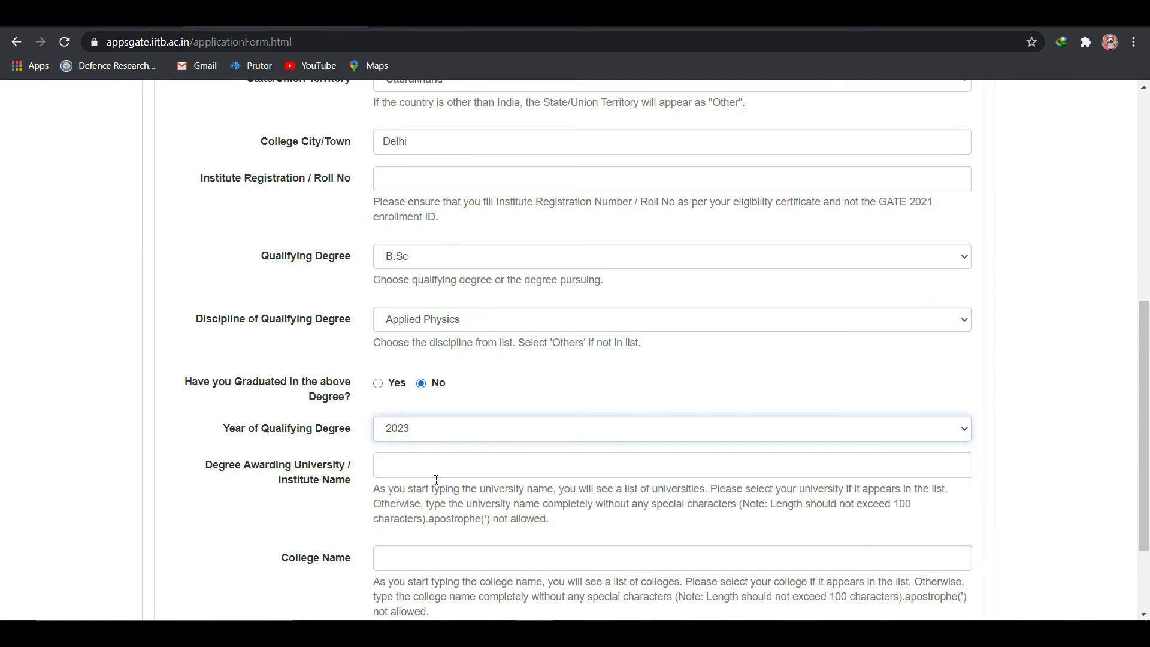
left_click(432, 474)
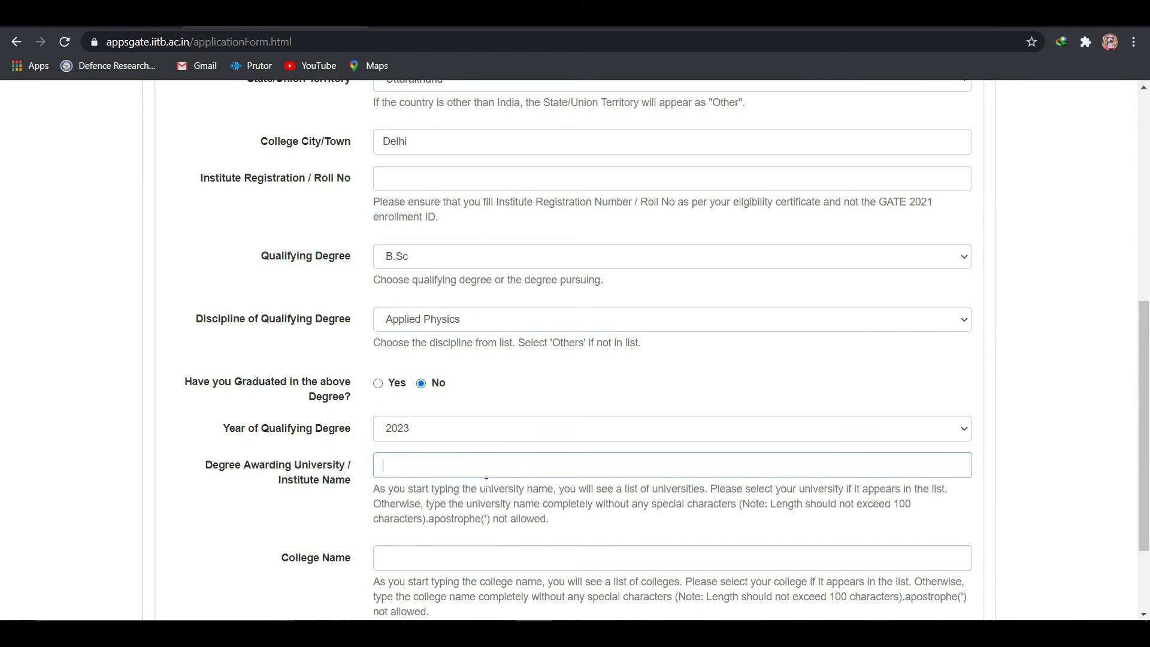
left_click(429, 560)
scroll(431, 557, "down", 3)
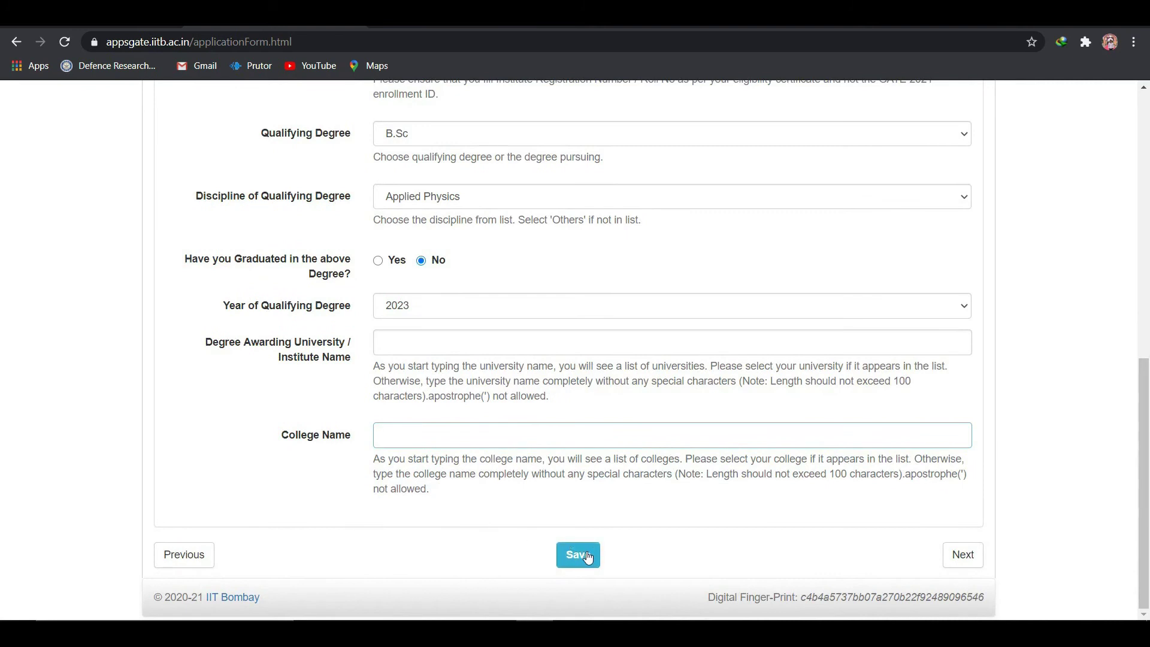
left_click(963, 558)
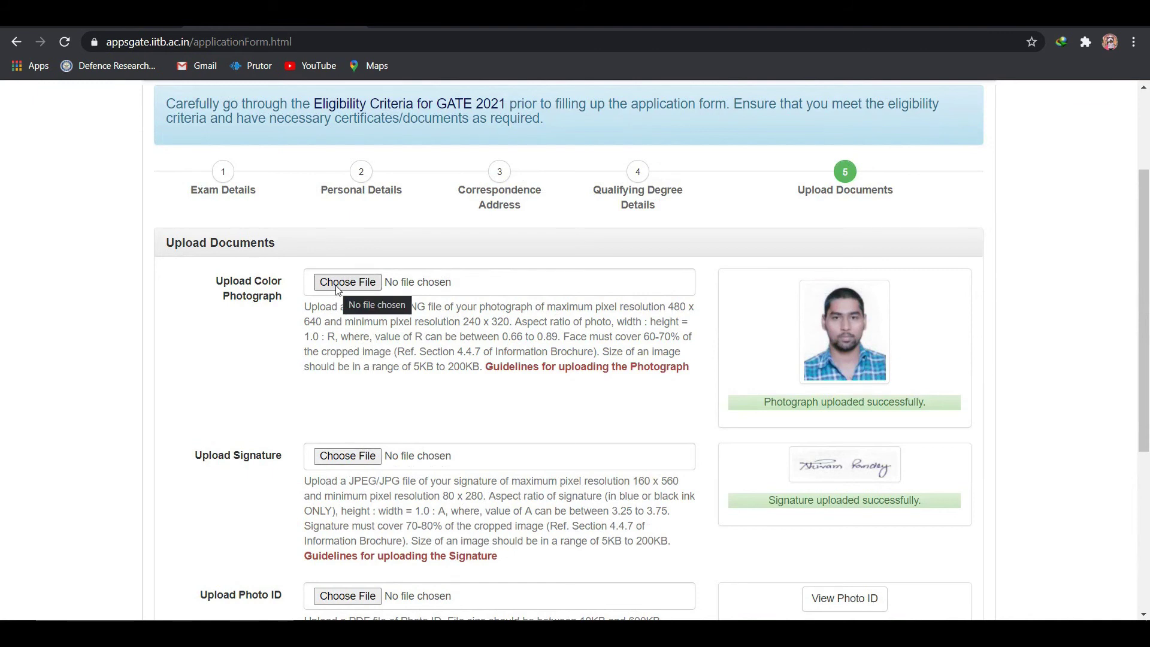
- Select Job Website as the source of information about GATE and proceed to review and submit
scroll(338, 290, "down", 2)
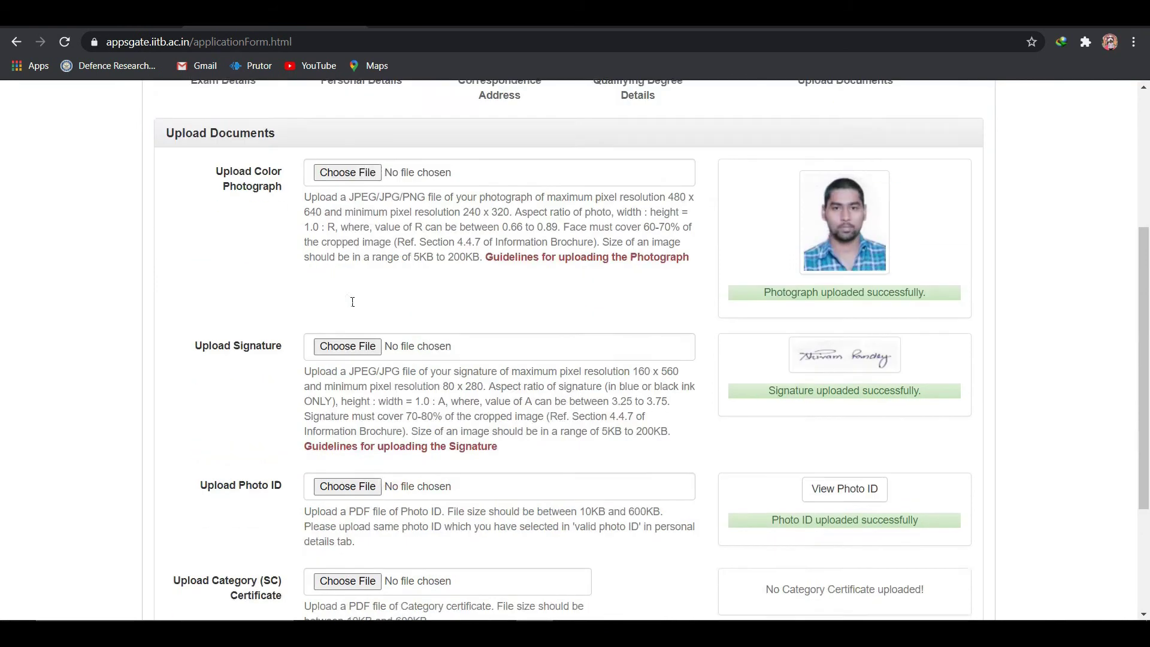
scroll(341, 270, "down", 2)
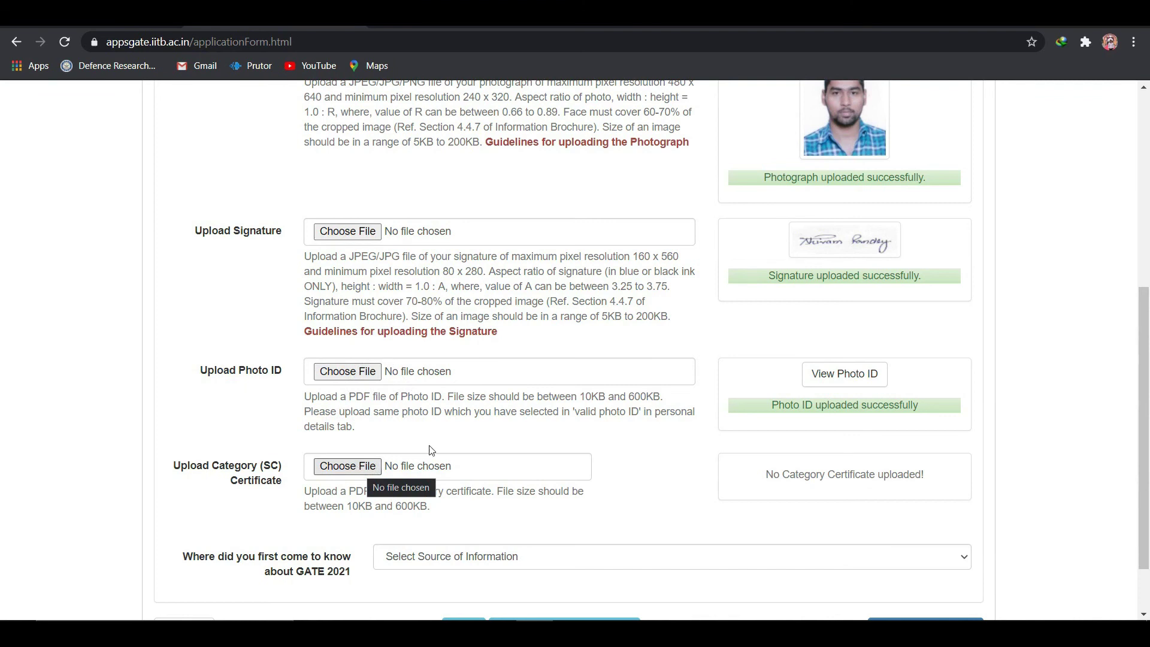
scroll(535, 485, "down", 1)
left_click(534, 484)
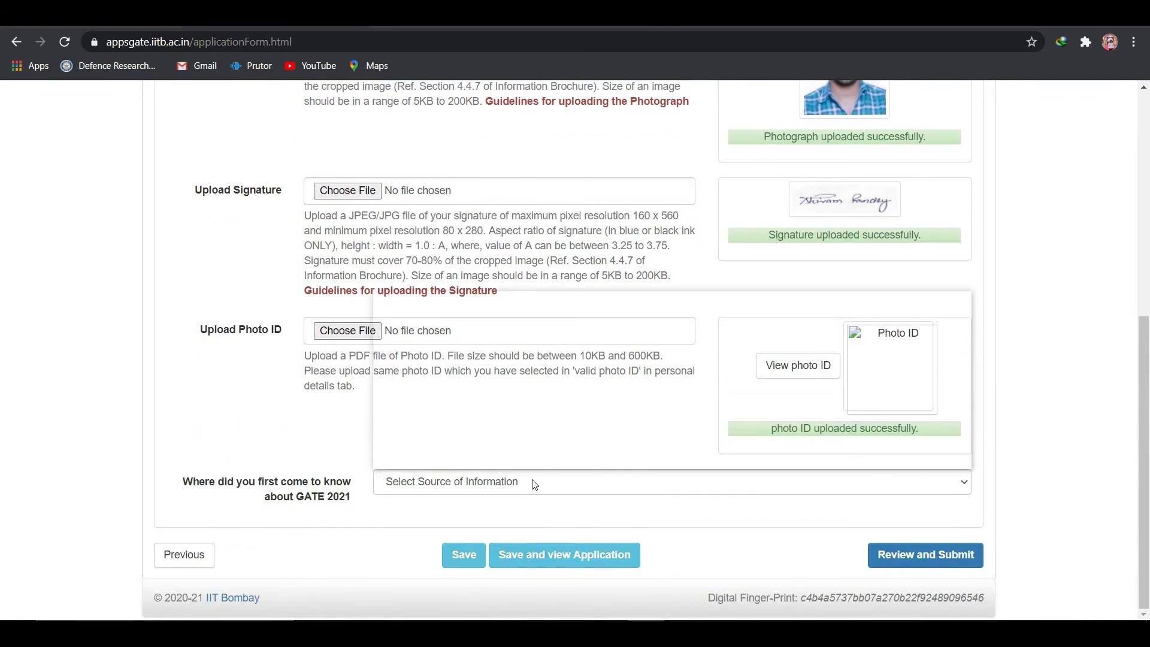
left_click(537, 434)
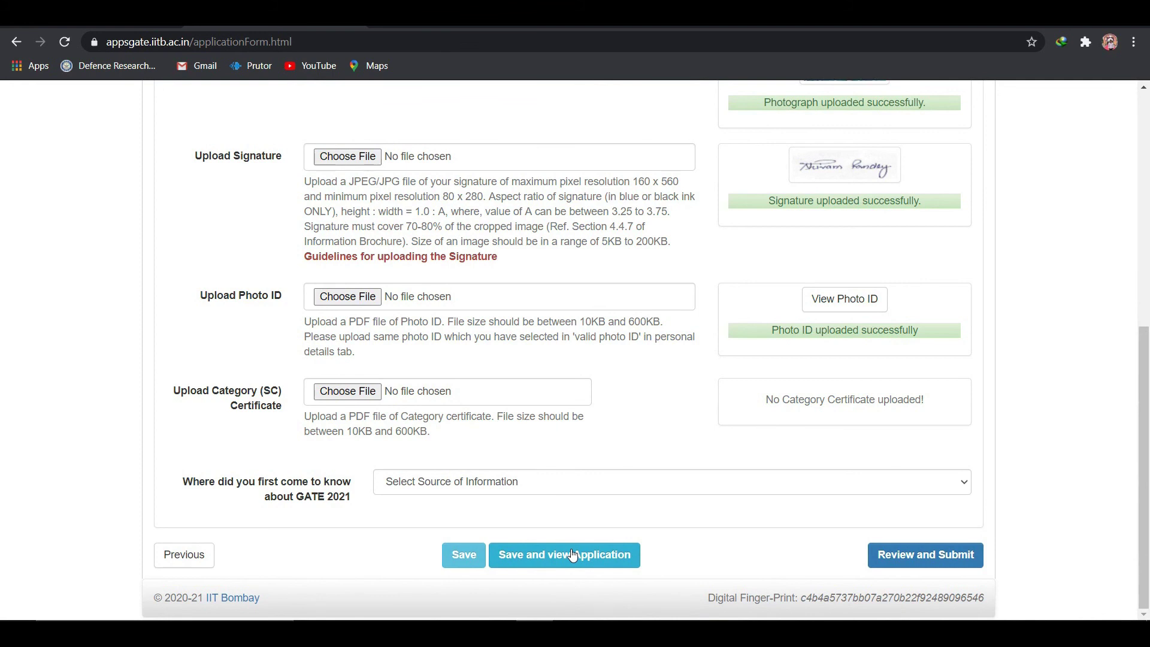
left_click(943, 564)
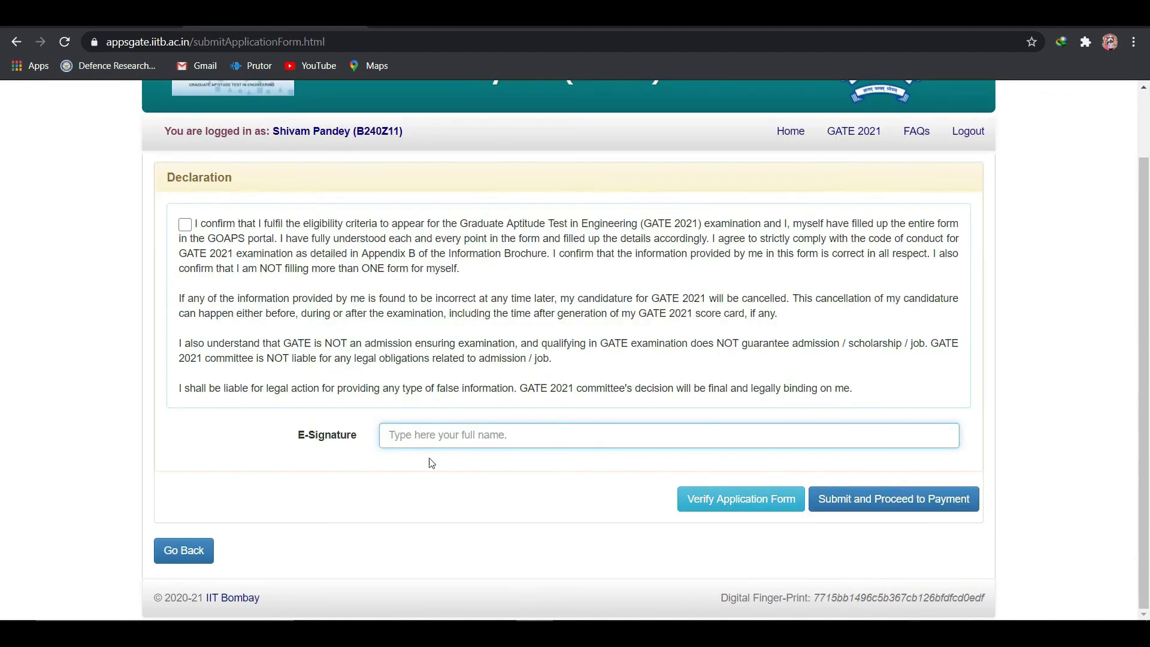
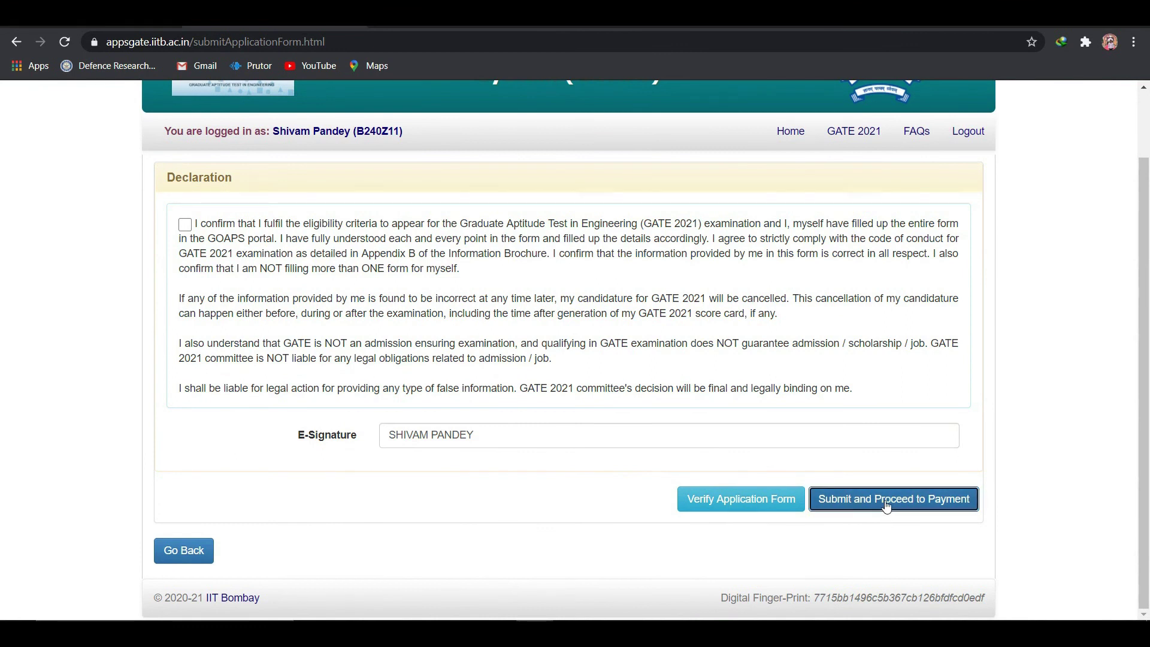
- E-sign with the candidate's full name, submit, enter the OTP, answer 5, and open SBI payment
left_click(873, 489)
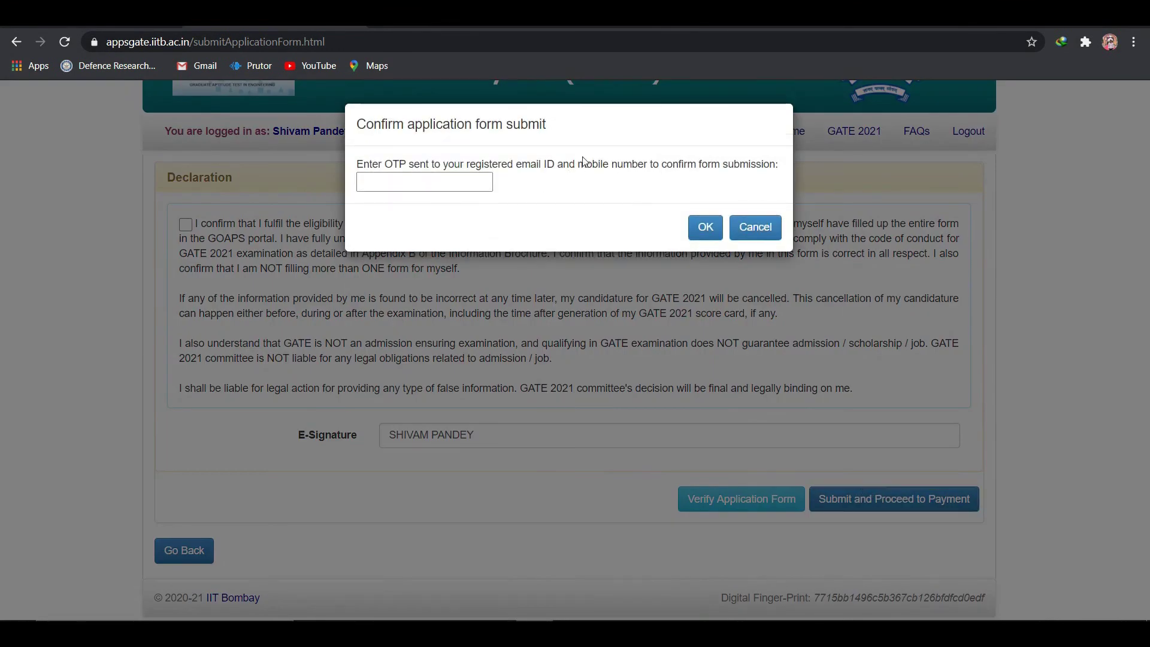
left_click(445, 184)
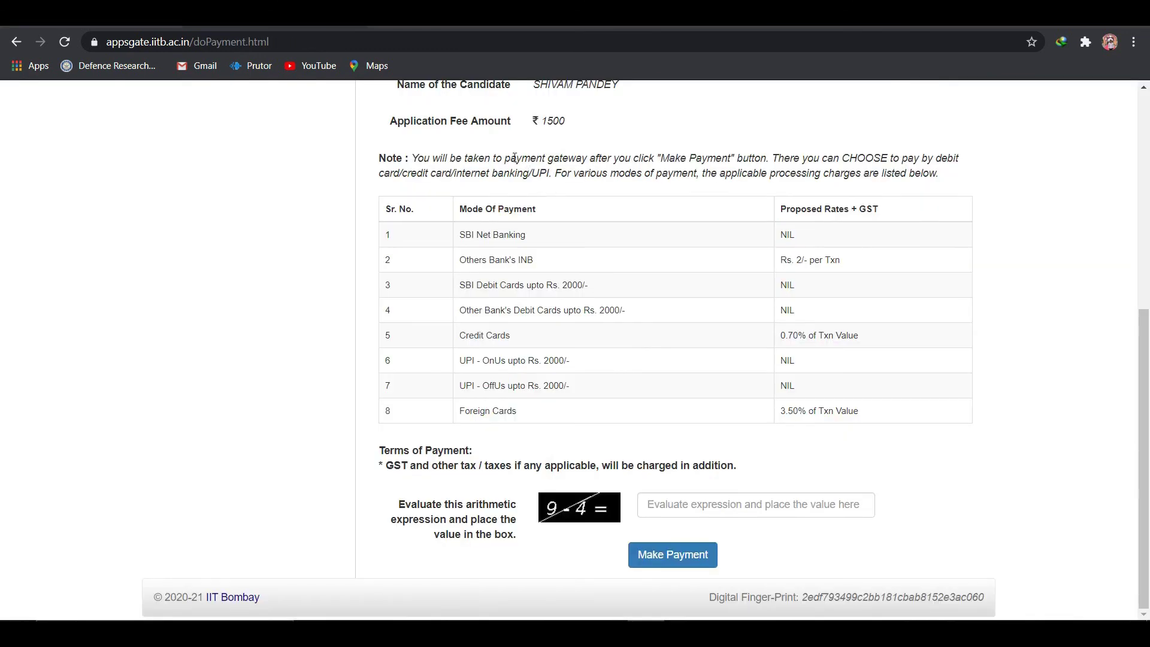
left_click(688, 503)
type("5")
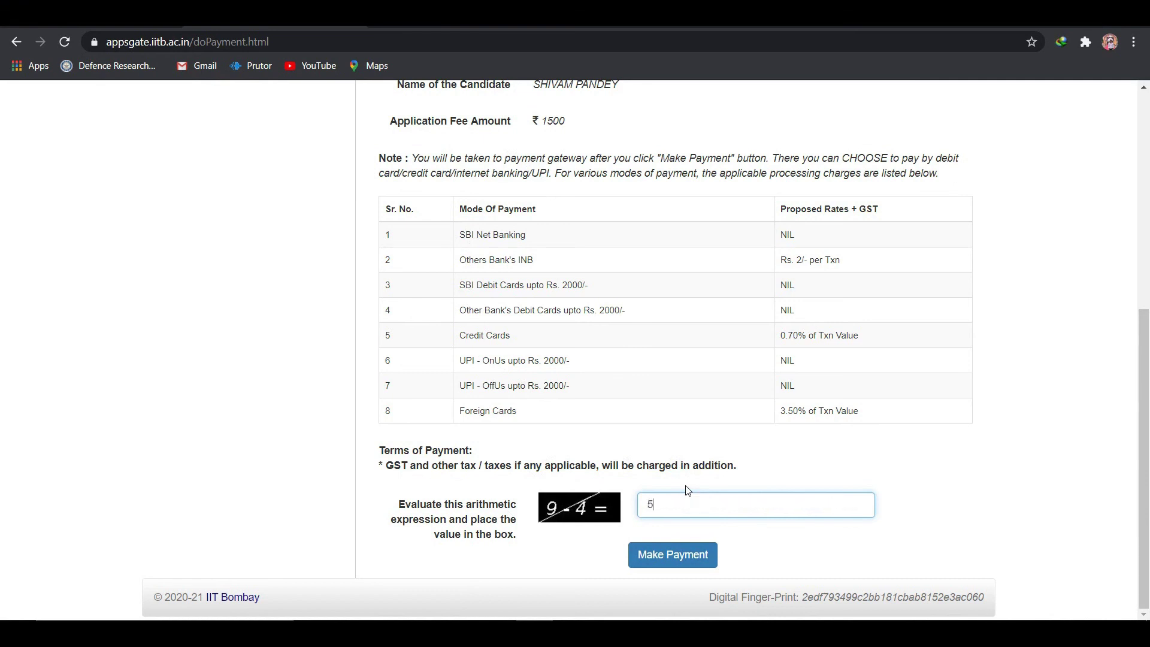
left_click(696, 557)
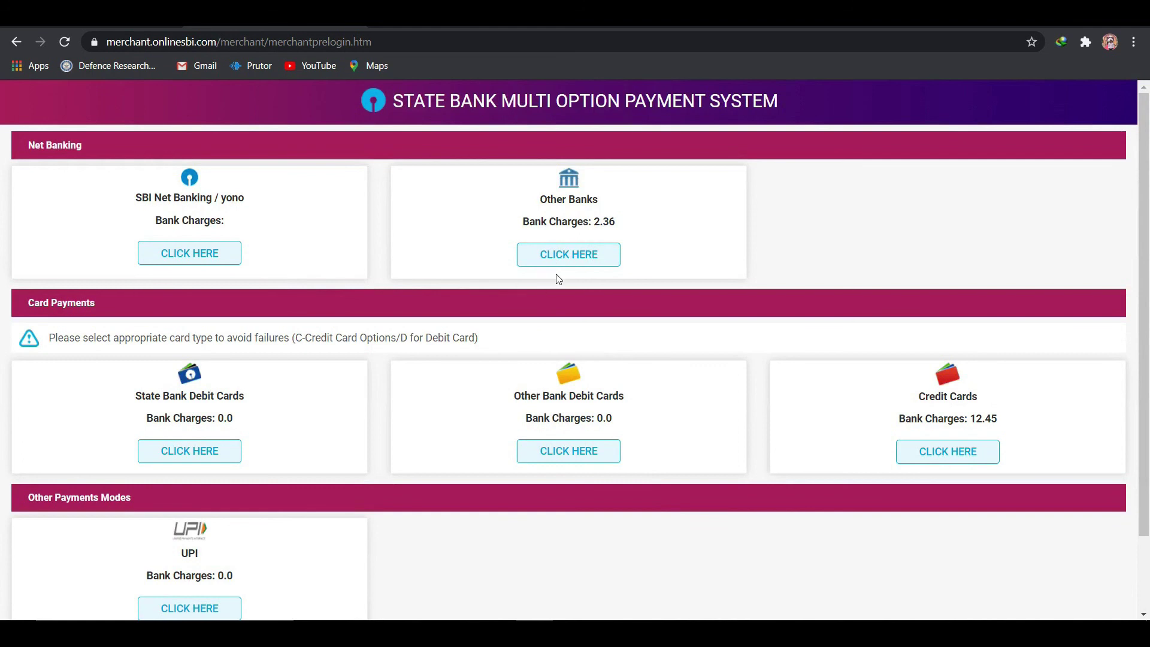
scroll(288, 252, "down", 2)
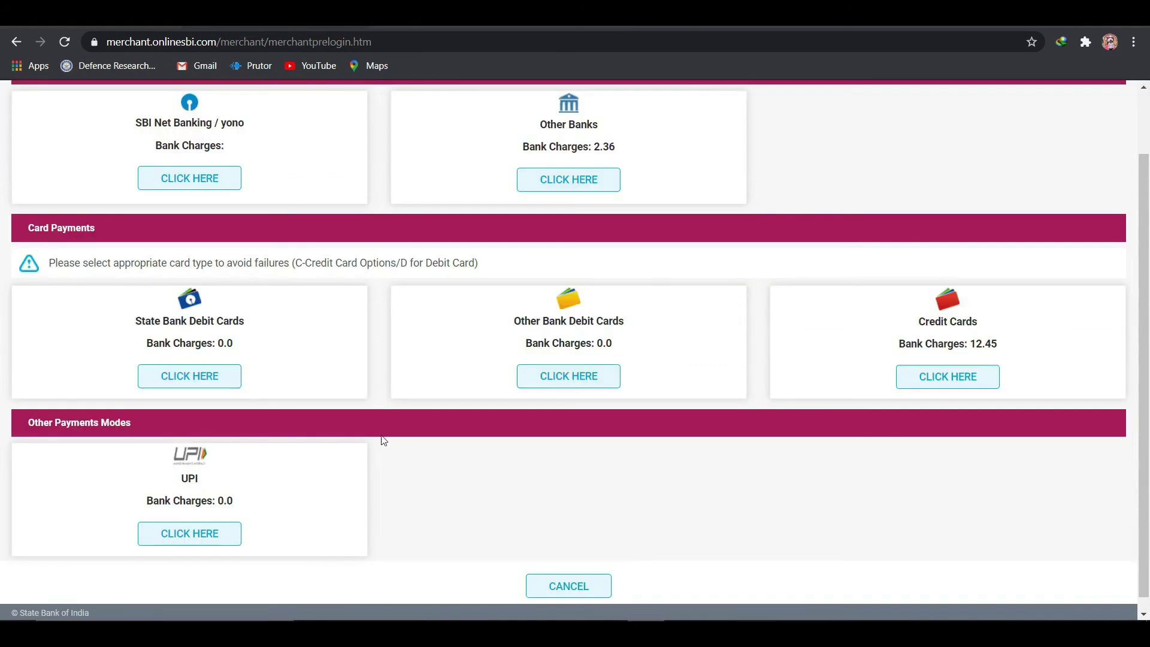